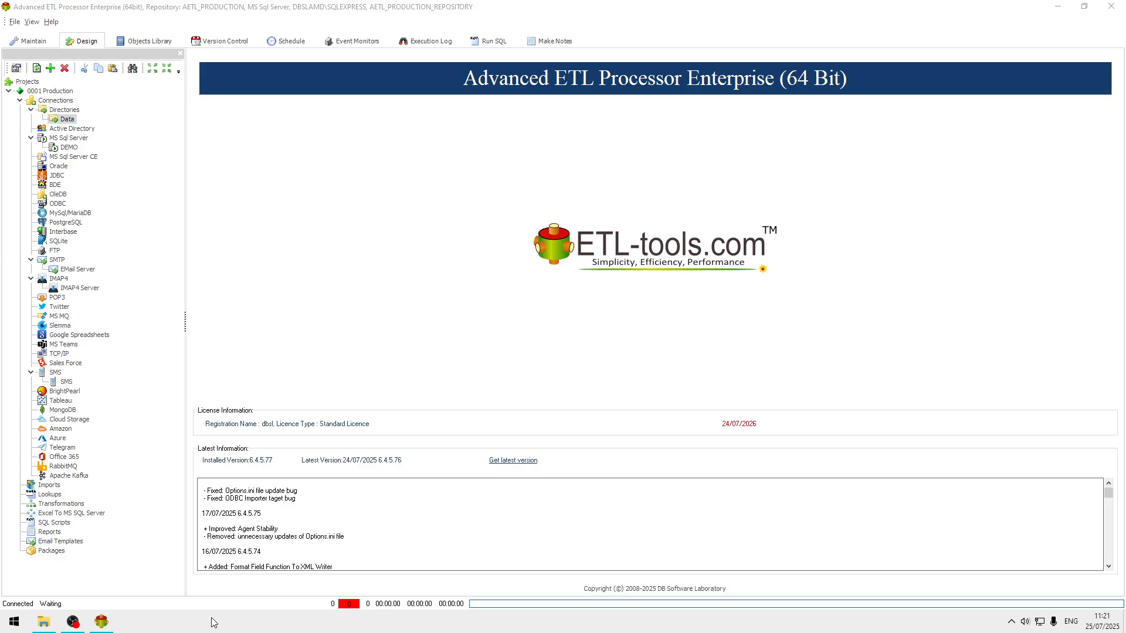
Review the properties of the Data directory connection and the DEMO MS Sql Server connection without changing them.
{"action": "double_click", "coordinate": [72, 122]}
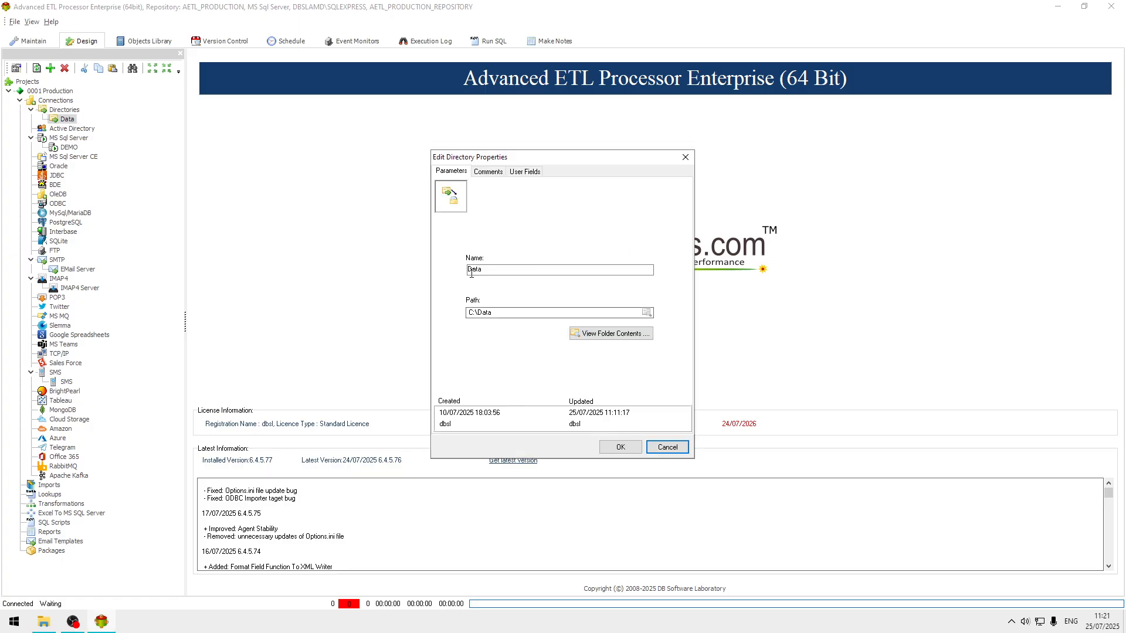
{"action": "left_click_drag", "start_coordinate": [558, 312], "coordinate": [405, 309]}
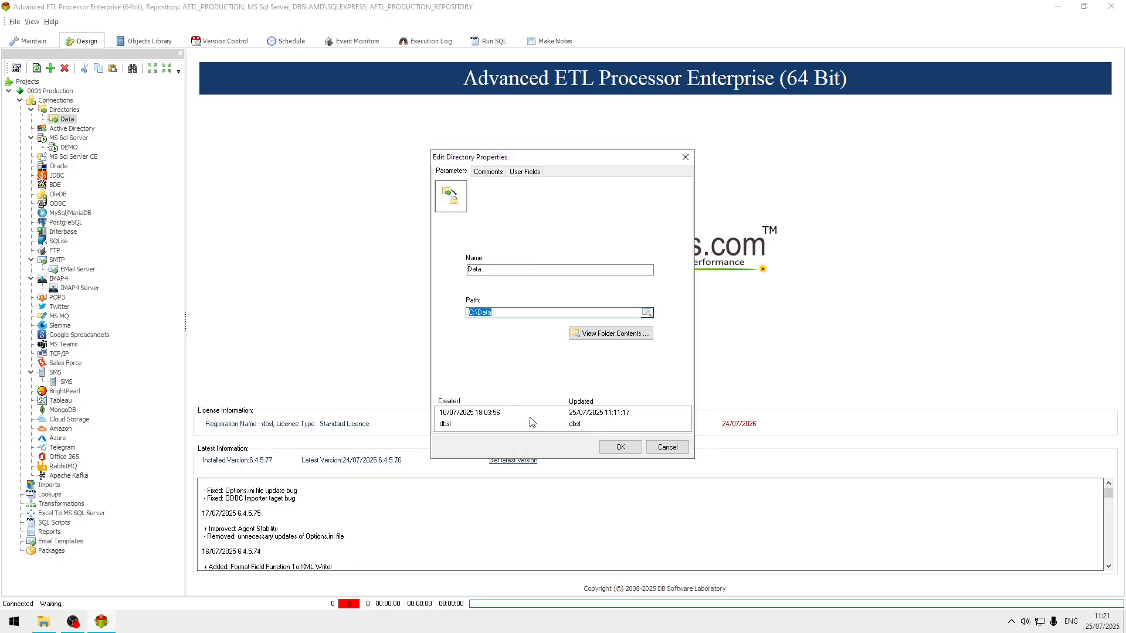
{"action": "left_click", "coordinate": [668, 448]}
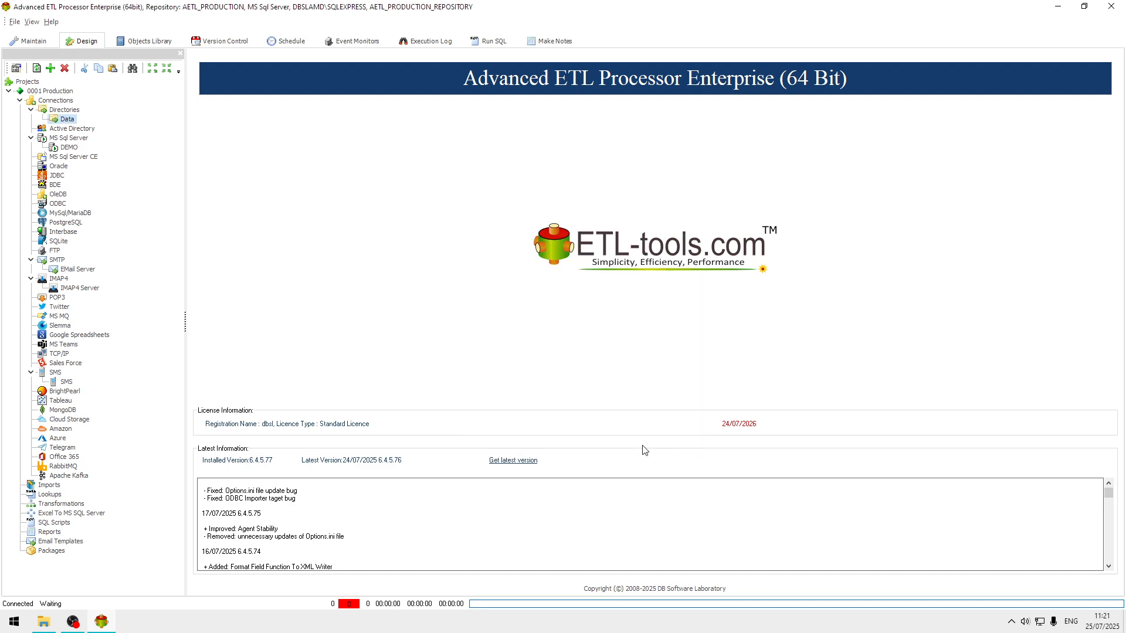
{"action": "double_click", "coordinate": [68, 147]}
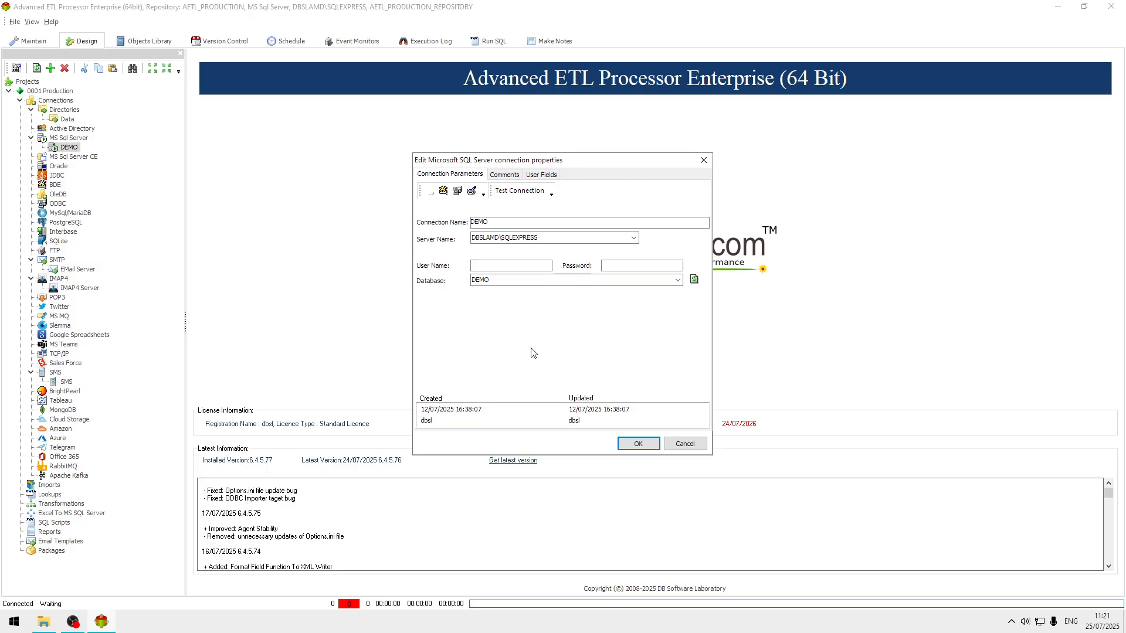
{"action": "left_click", "coordinate": [678, 447]}
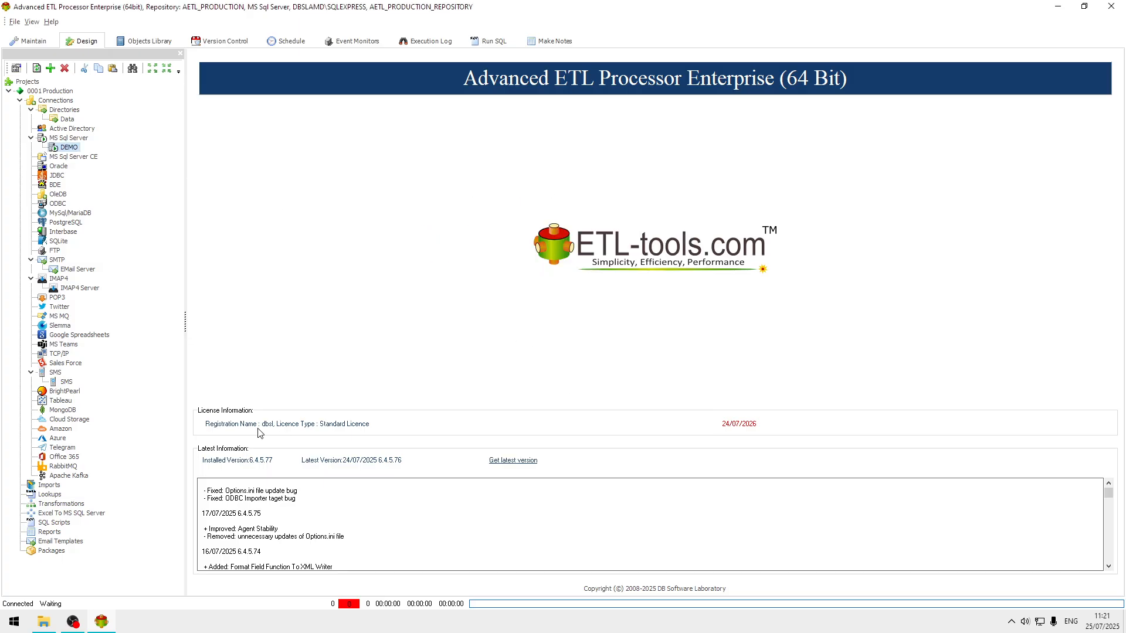
Create a transformation group named Import under Transformations and refresh the project tree.
{"action": "right_click", "coordinate": [65, 505]}
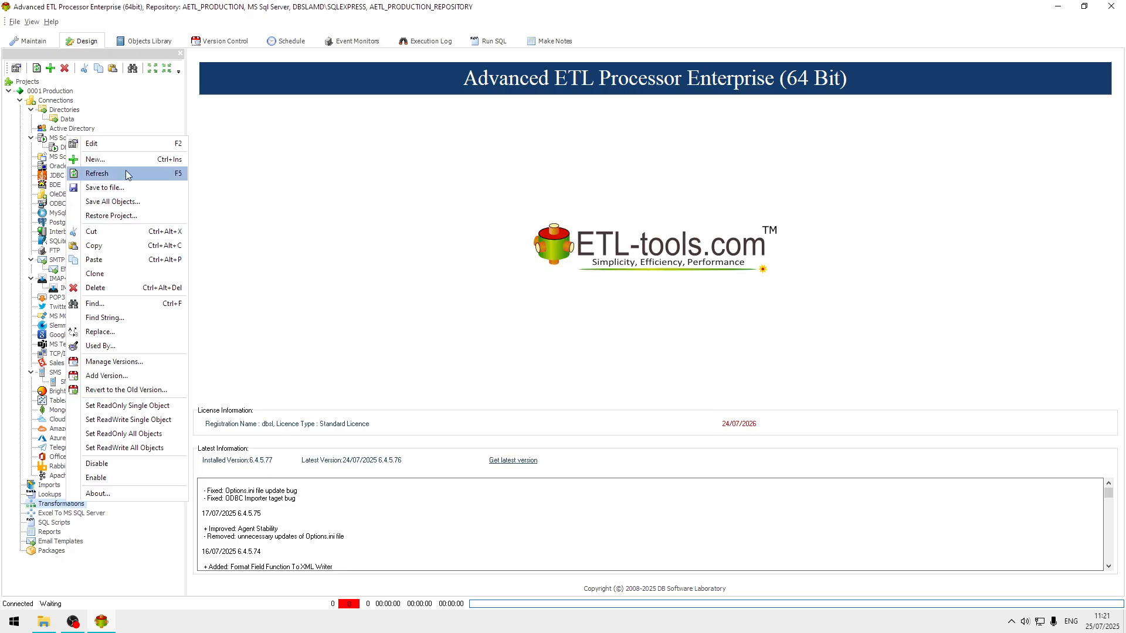
{"action": "left_click", "coordinate": [95, 159]}
{"action": "left_click", "coordinate": [512, 294]}
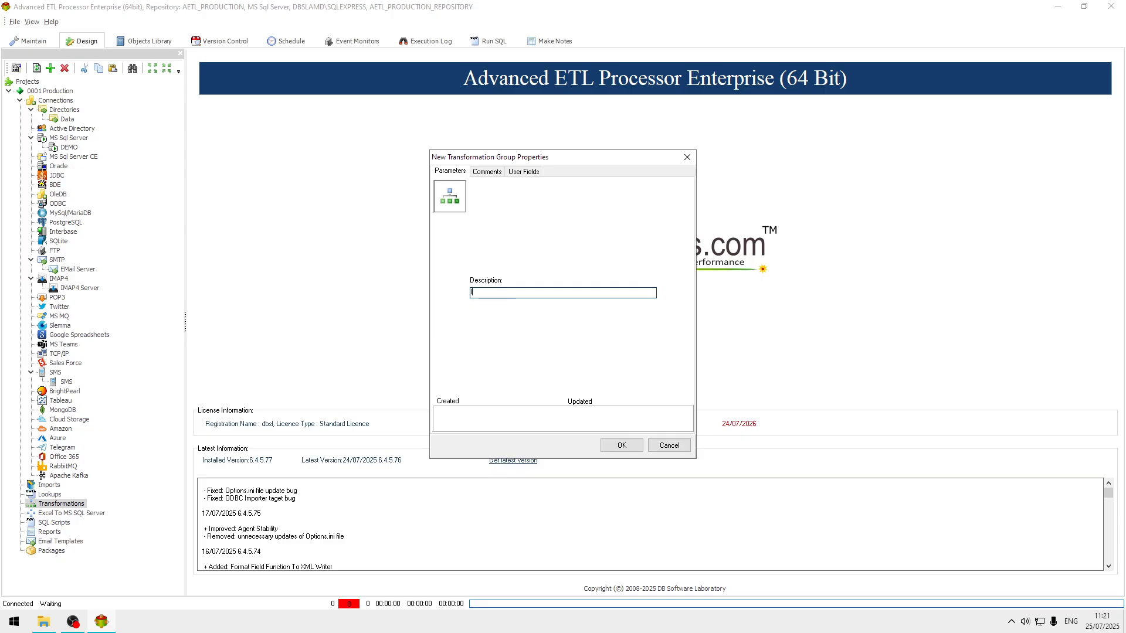
{"action": "type", "text": "Import"}
{"action": "left_click", "coordinate": [635, 447]}
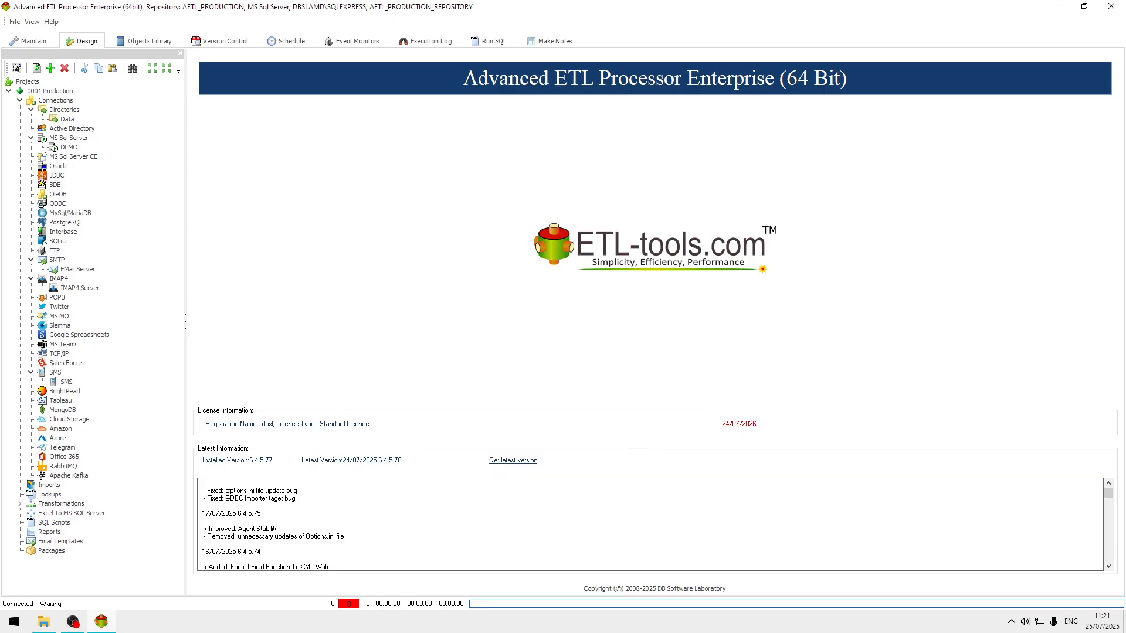
{"action": "left_click", "coordinate": [36, 69]}
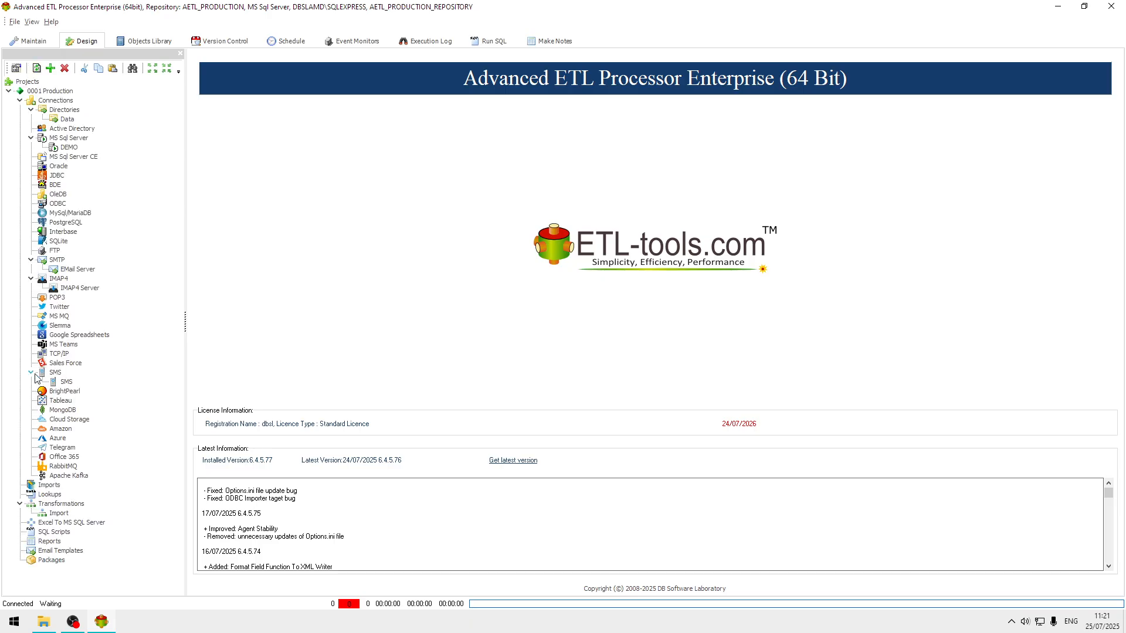
Create a new transformation named "People to SQL Server" in the Import group.
{"action": "right_click", "coordinate": [60, 513]}
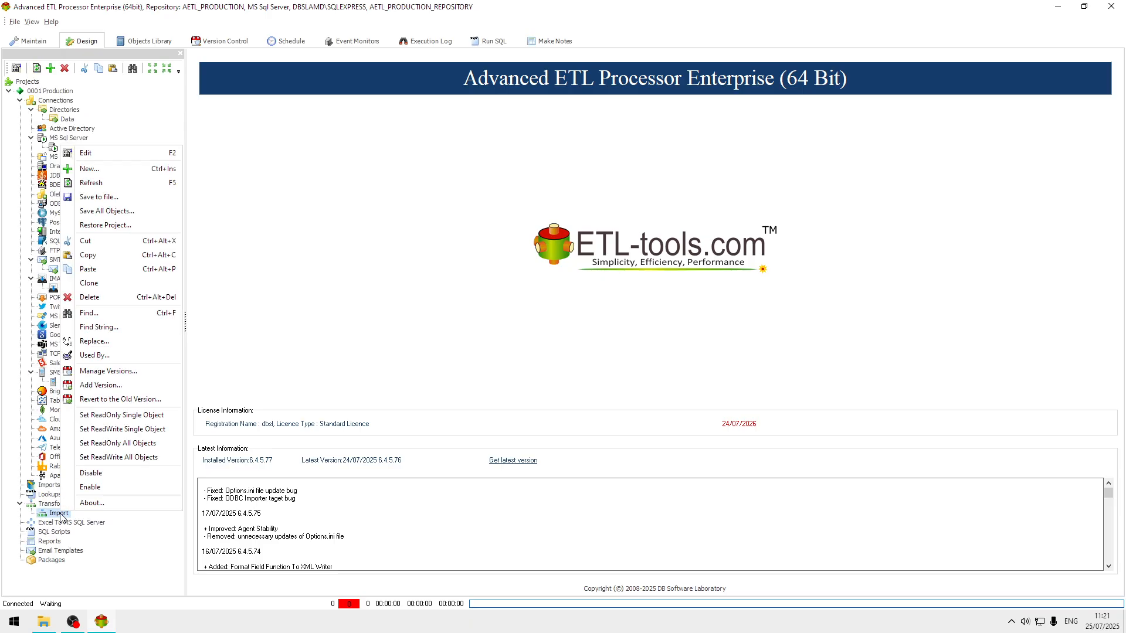
{"action": "left_click", "coordinate": [150, 168]}
{"action": "left_click", "coordinate": [538, 298]}
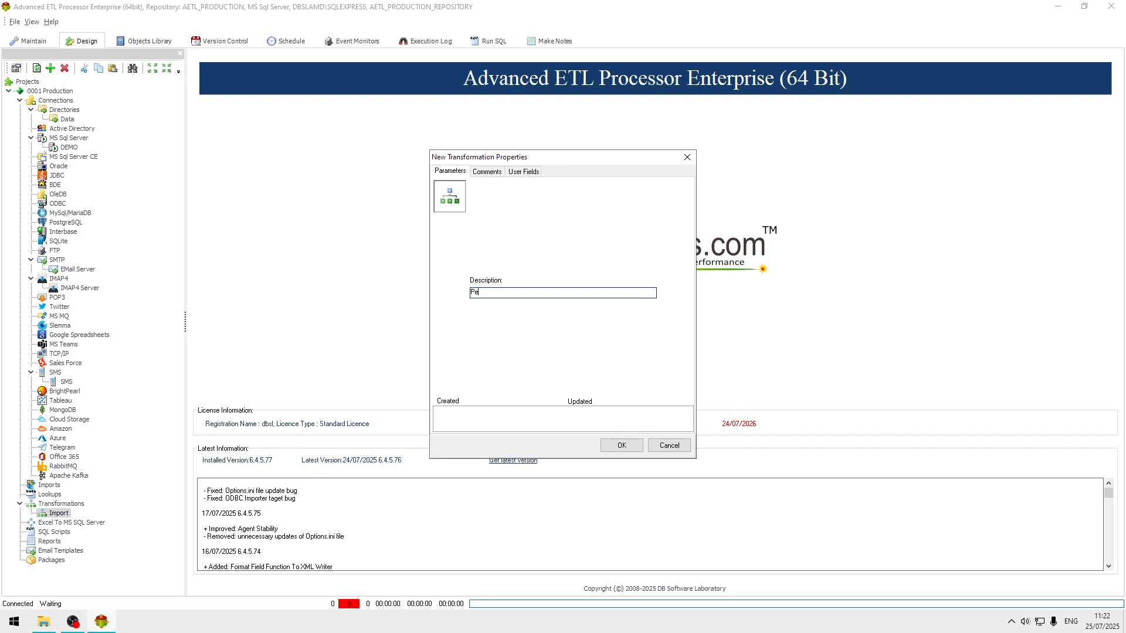
{"action": "type", "text": "ople to SQL Server"}
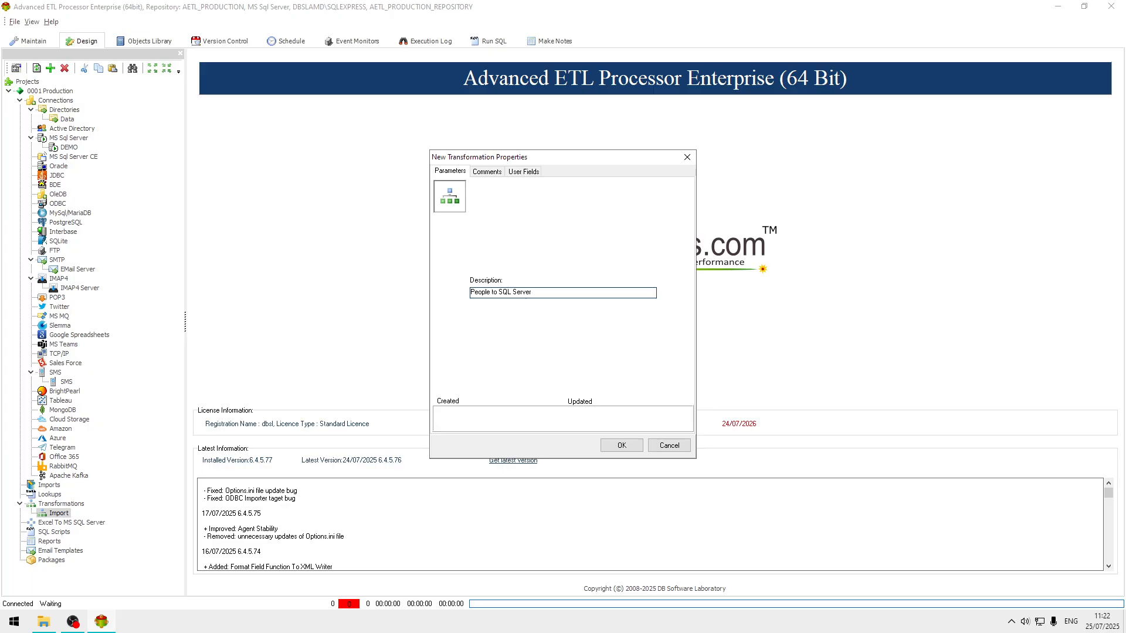
{"action": "left_click", "coordinate": [627, 446]}
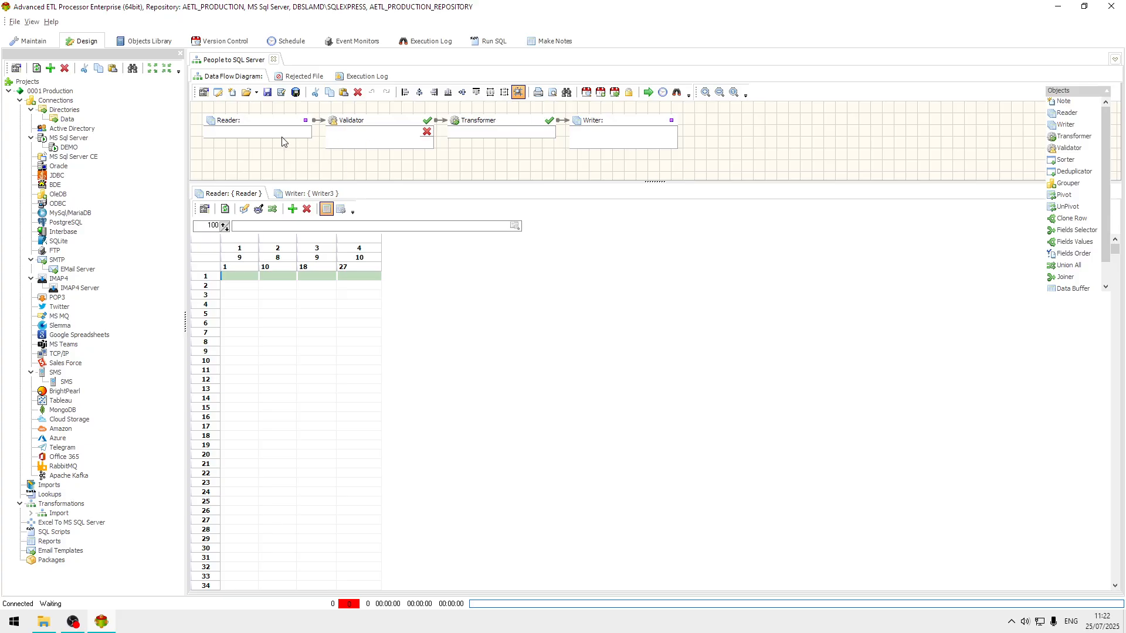
Set the Reader's data source type to Excel File(s) and its connection to Data.
{"action": "left_click", "coordinate": [265, 127]}
{"action": "double_click", "coordinate": [266, 127]}
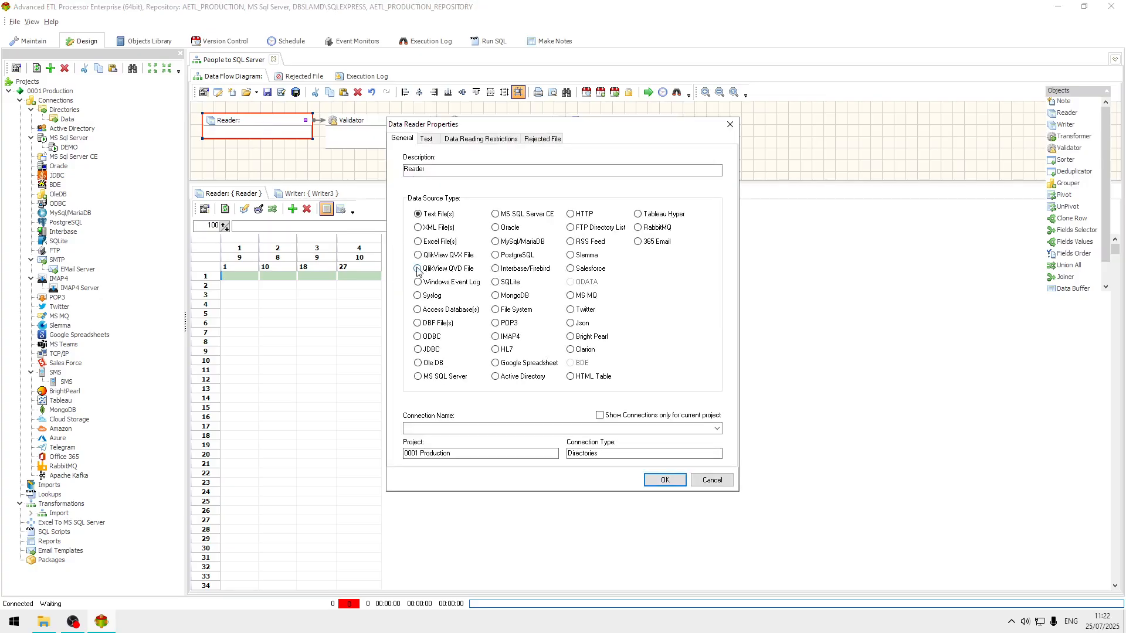
{"action": "left_click", "coordinate": [436, 241]}
{"action": "left_click", "coordinate": [717, 429]}
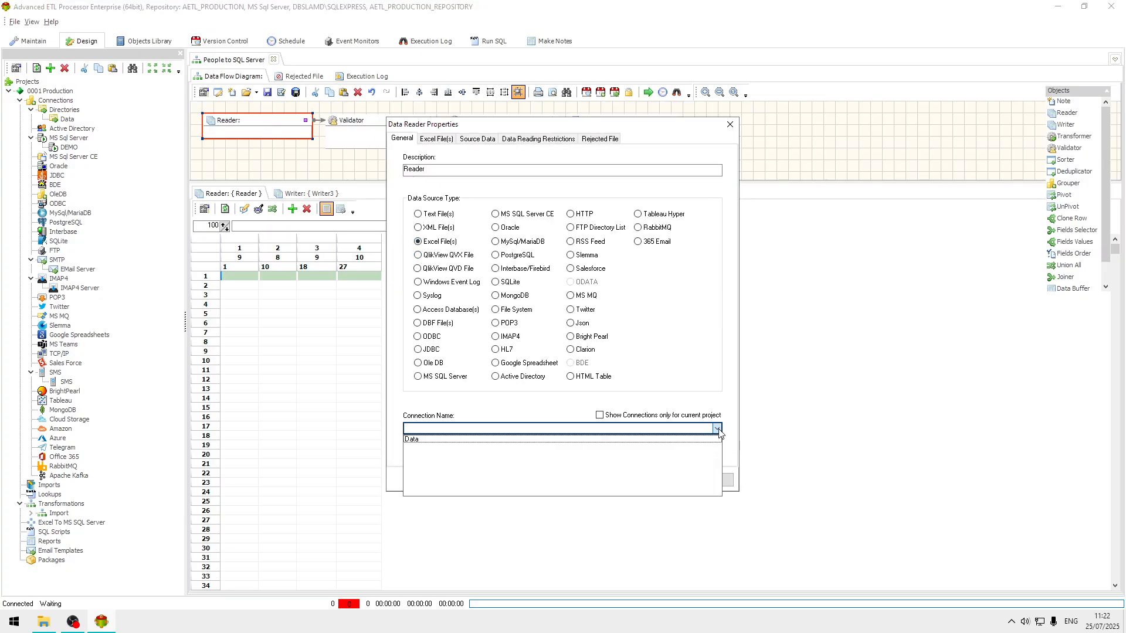
{"action": "left_click", "coordinate": [447, 439]}
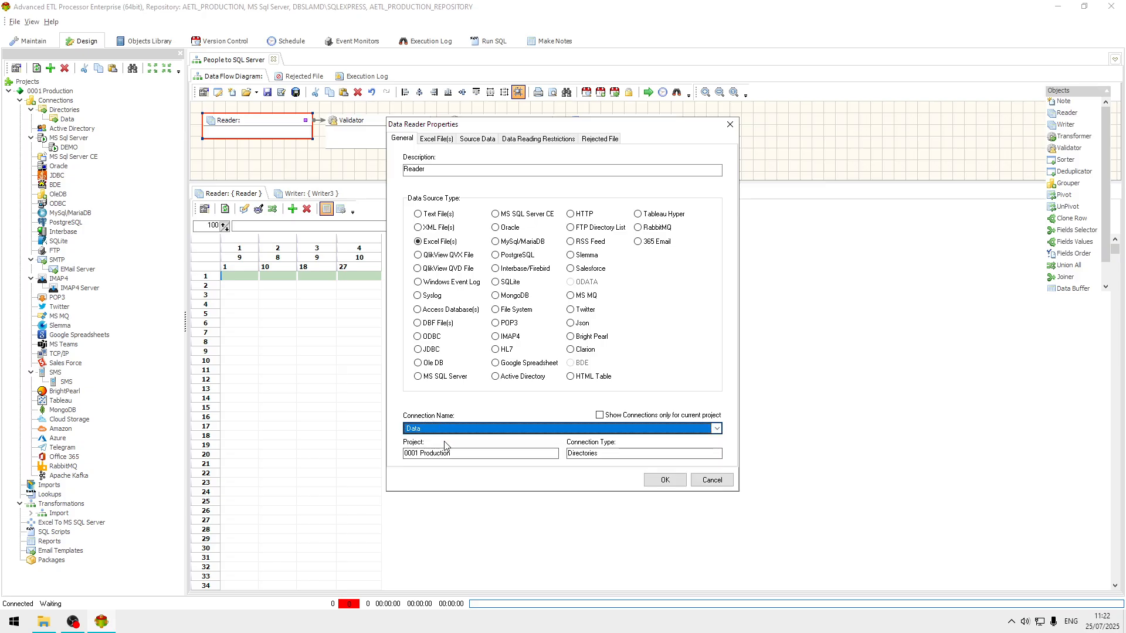
Choose People_1.xlsx as the Reader's Excel file, add the Leads sheet as source table, and accept the properties.
{"action": "left_click", "coordinate": [435, 139]}
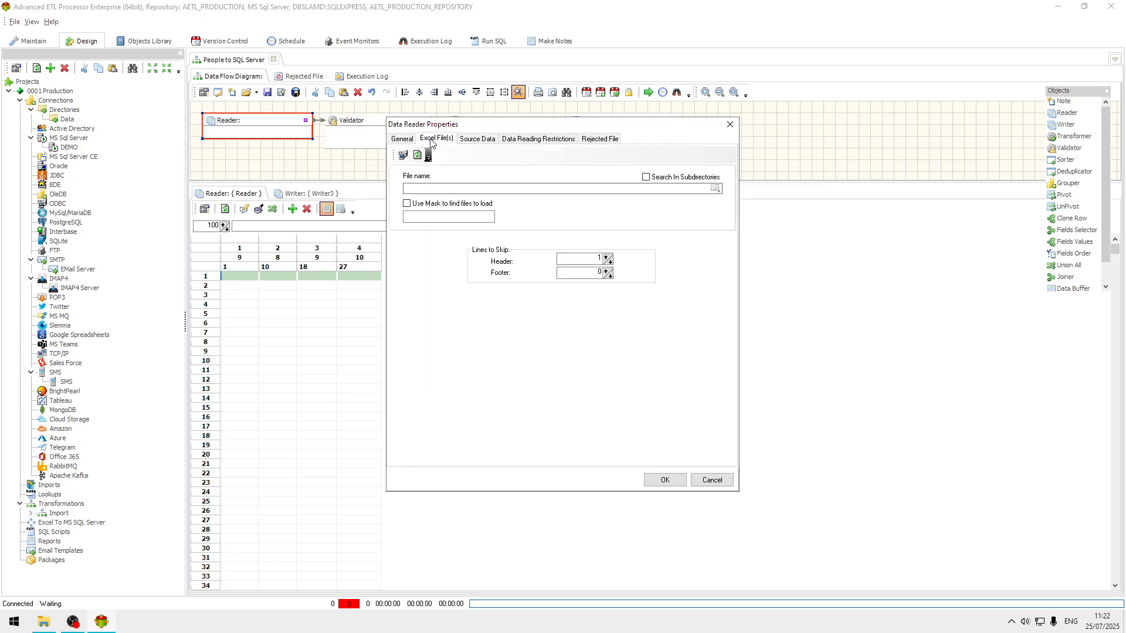
{"action": "left_click", "coordinate": [715, 188]}
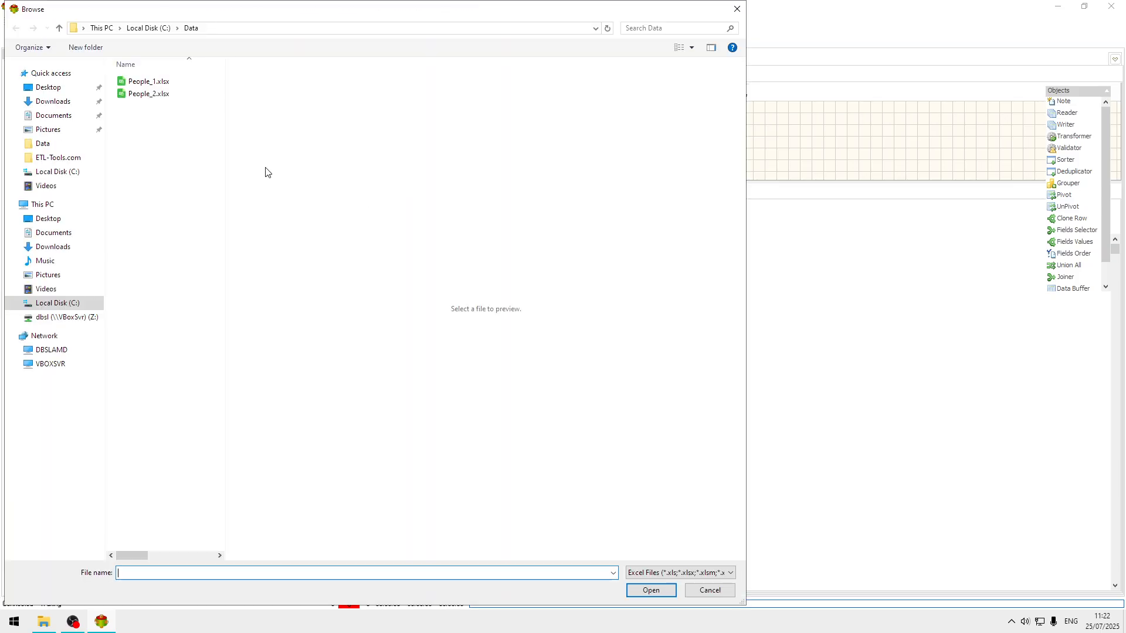
{"action": "left_click", "coordinate": [149, 82]}
{"action": "left_click", "coordinate": [650, 590]}
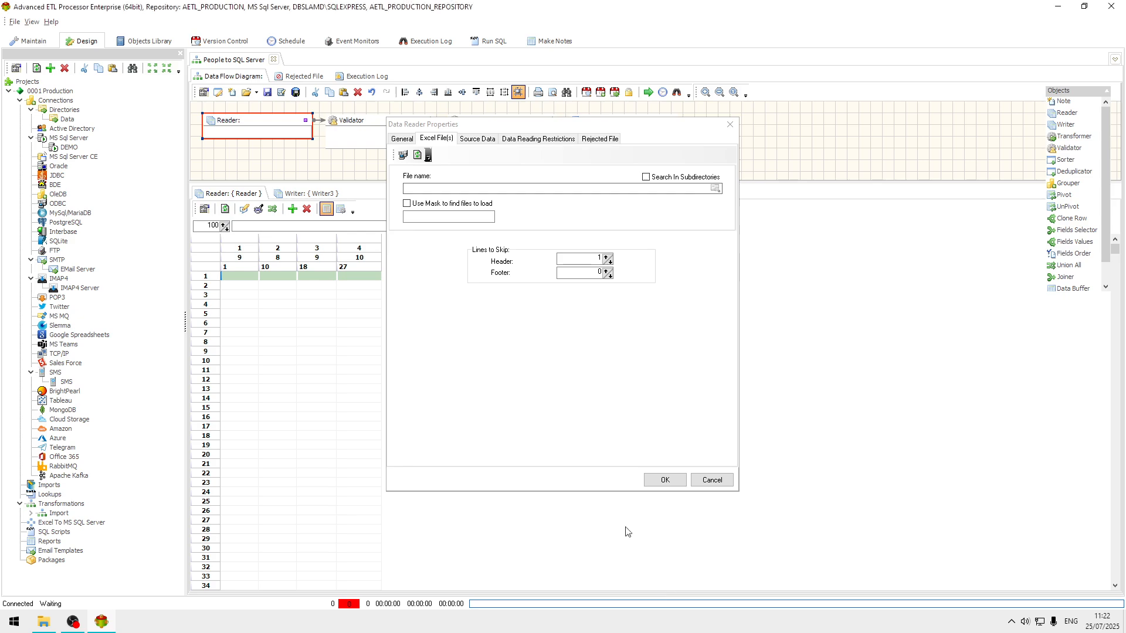
{"action": "left_click", "coordinate": [474, 140]}
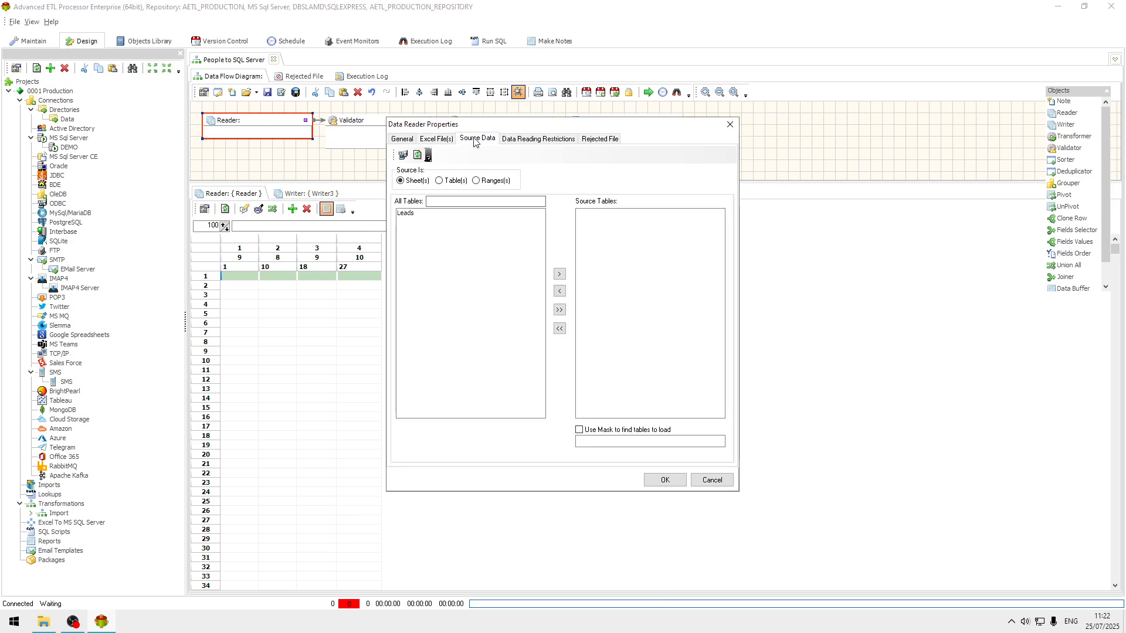
{"action": "double_click", "coordinate": [417, 214]}
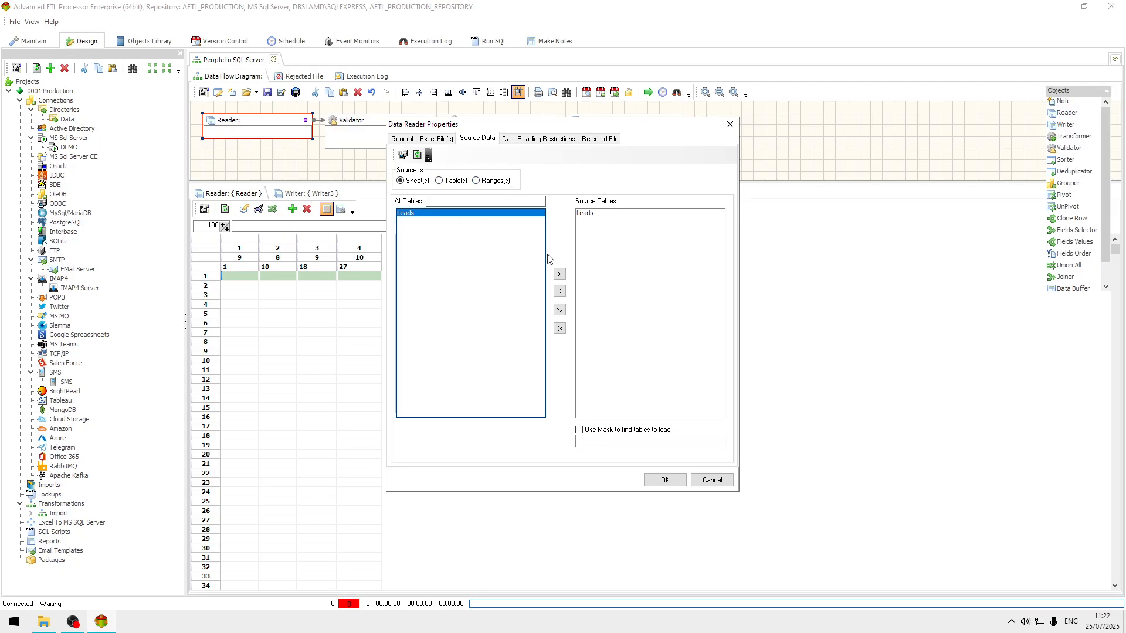
{"action": "left_click", "coordinate": [672, 481]}
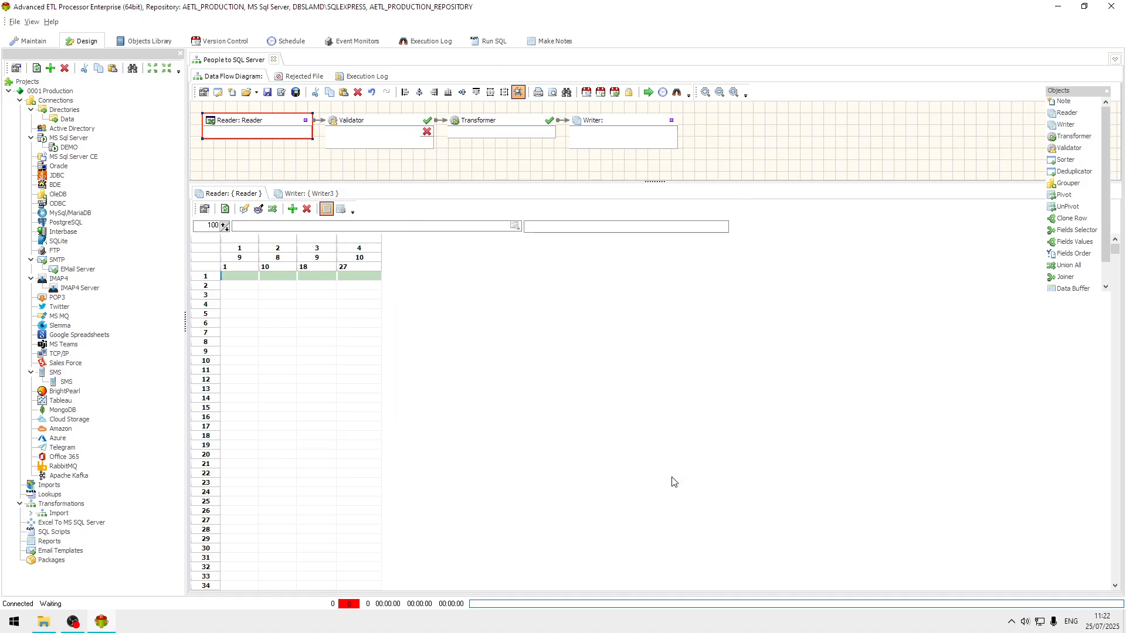
Auto-format the Reader's data preview grid to fit all the source columns.
{"action": "left_click", "coordinate": [315, 315]}
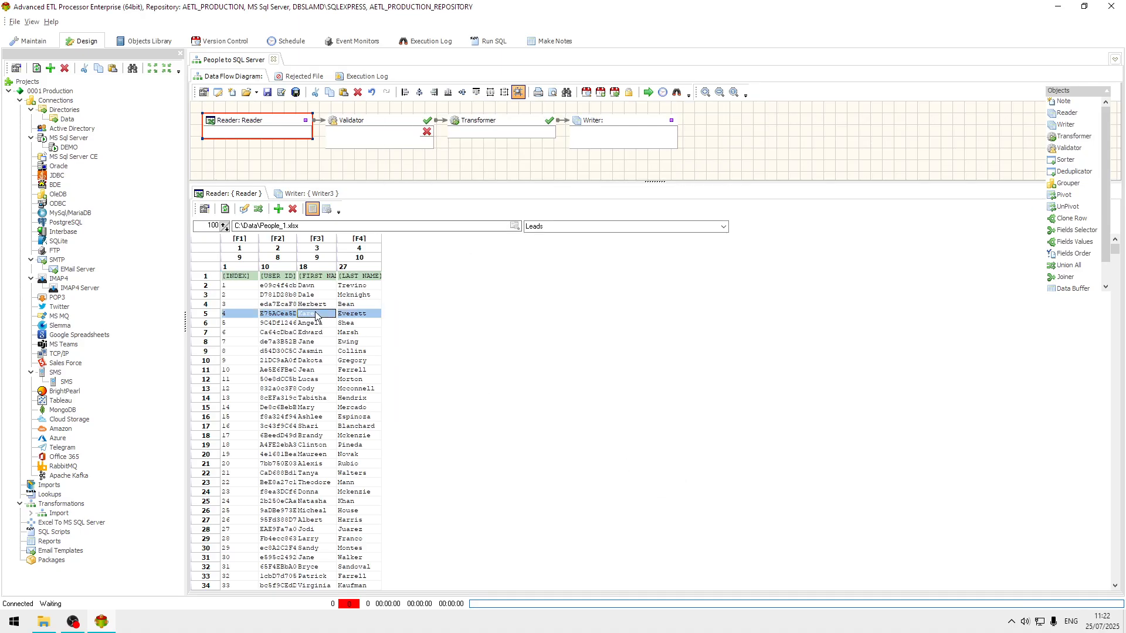
{"action": "right_click", "coordinate": [315, 315]}
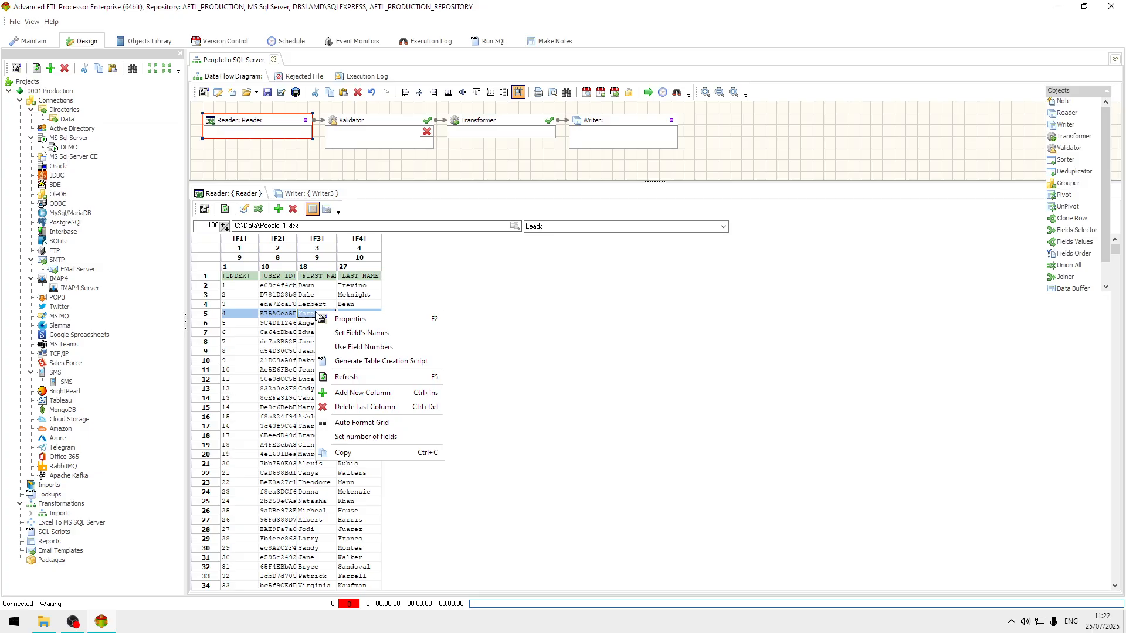
{"action": "left_click", "coordinate": [392, 423]}
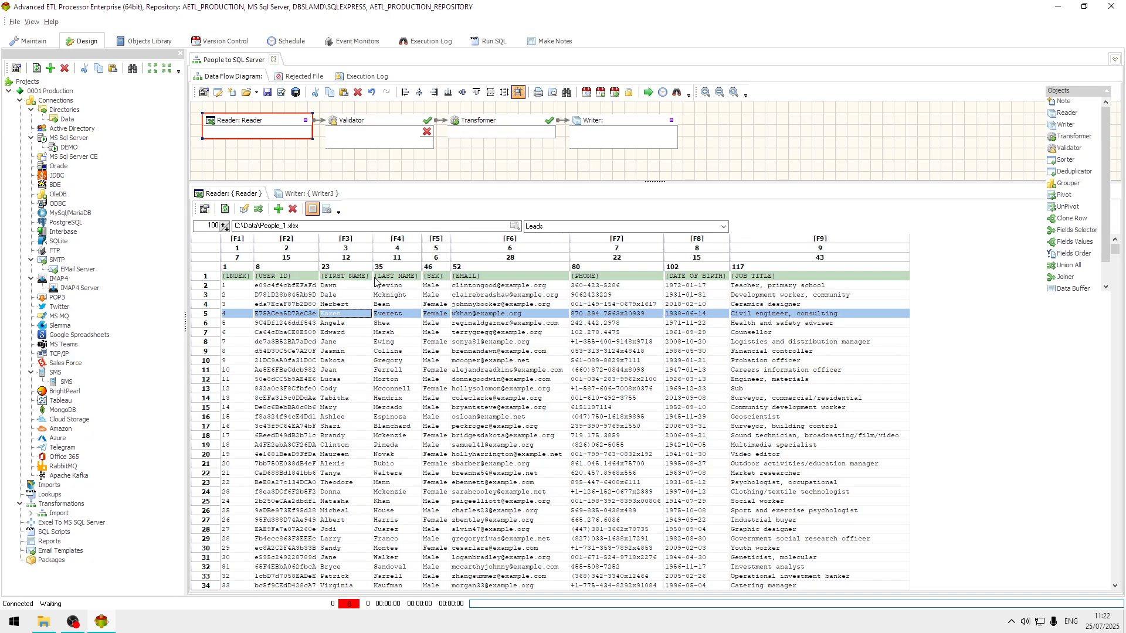
Set the Reader's field names from row 1 of the Excel data.
{"action": "right_click", "coordinate": [494, 309]}
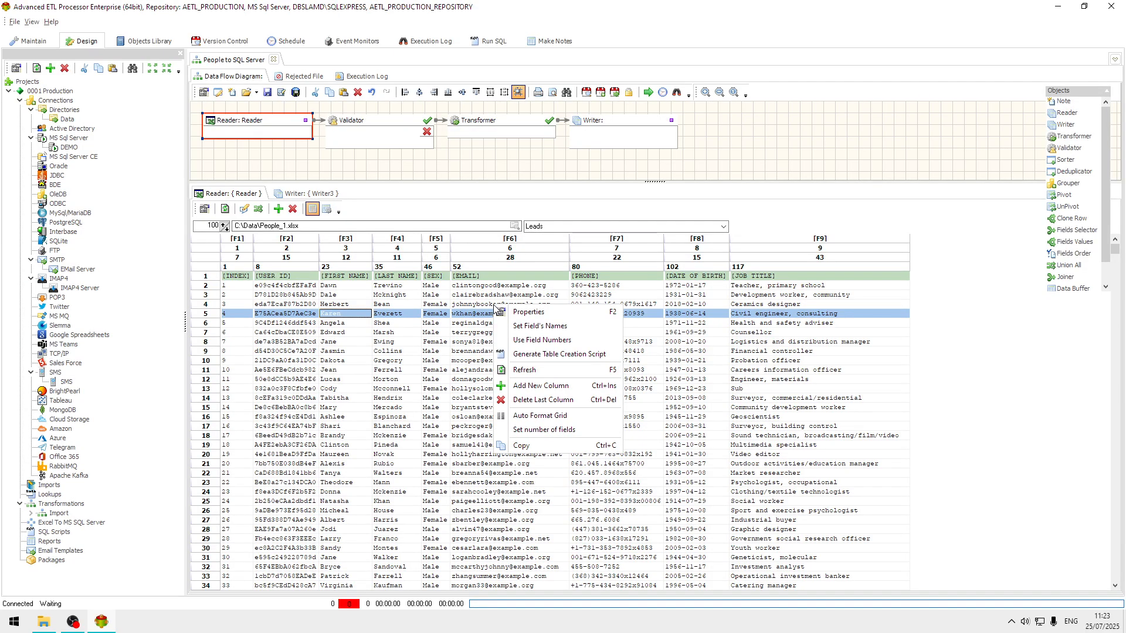
{"action": "left_click", "coordinate": [562, 326]}
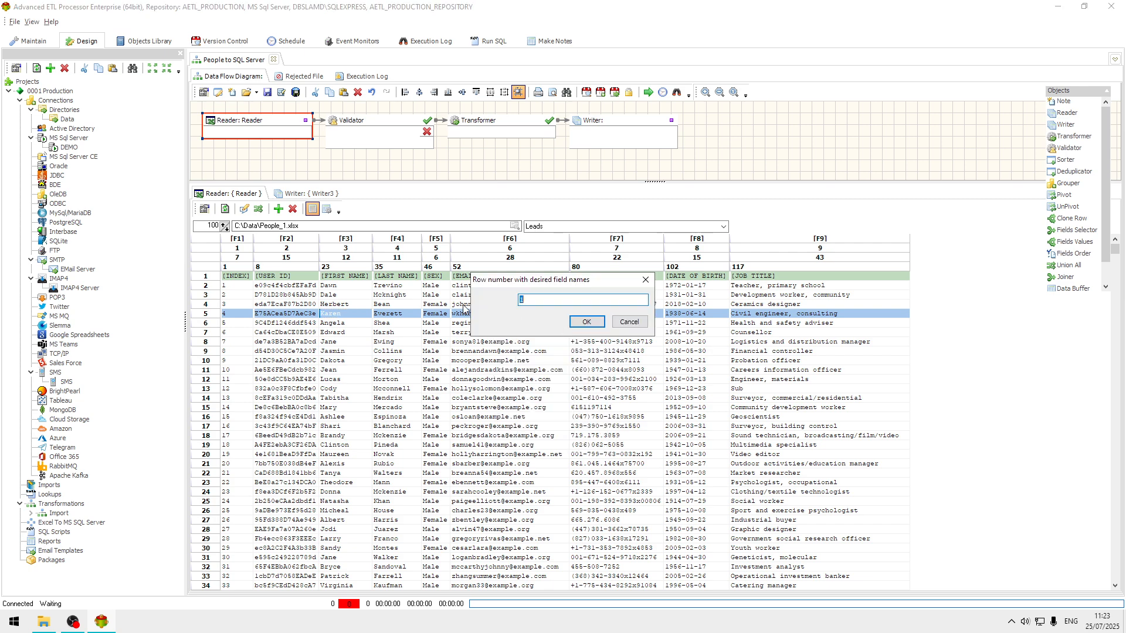
{"action": "left_click", "coordinate": [587, 322]}
{"action": "left_click", "coordinate": [549, 380]}
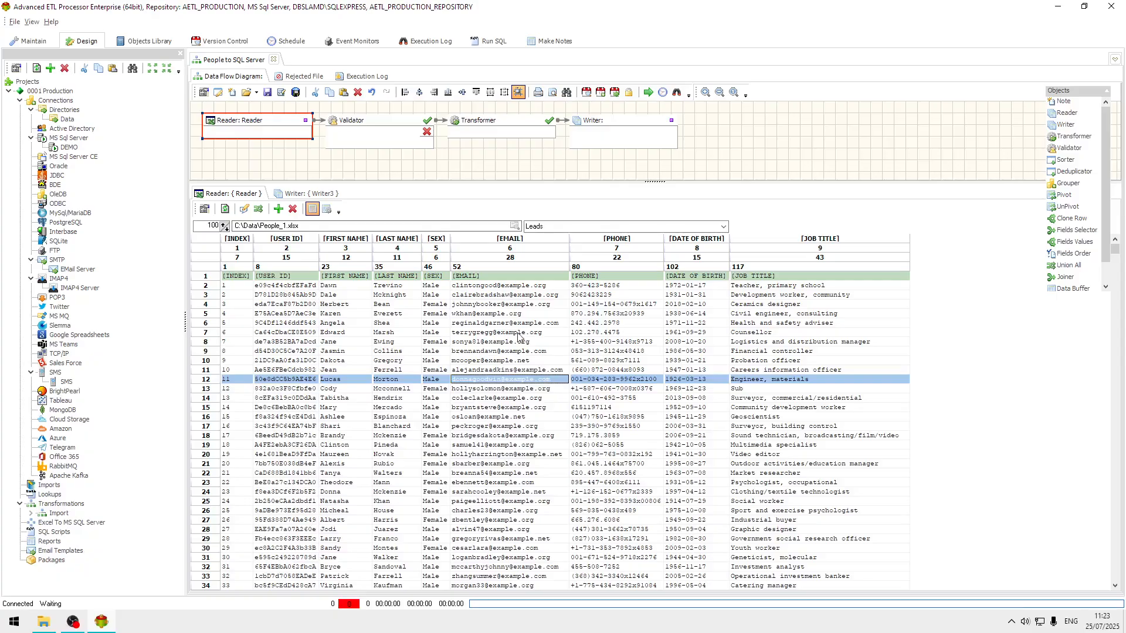
{"action": "left_click", "coordinate": [509, 287]}
Shift the Writer, Transformer and Validator blocks away from the Reader to make room for another block after it.
{"action": "left_click", "coordinate": [634, 122]}
{"action": "left_click_drag", "start_coordinate": [634, 121], "coordinate": [728, 122]}
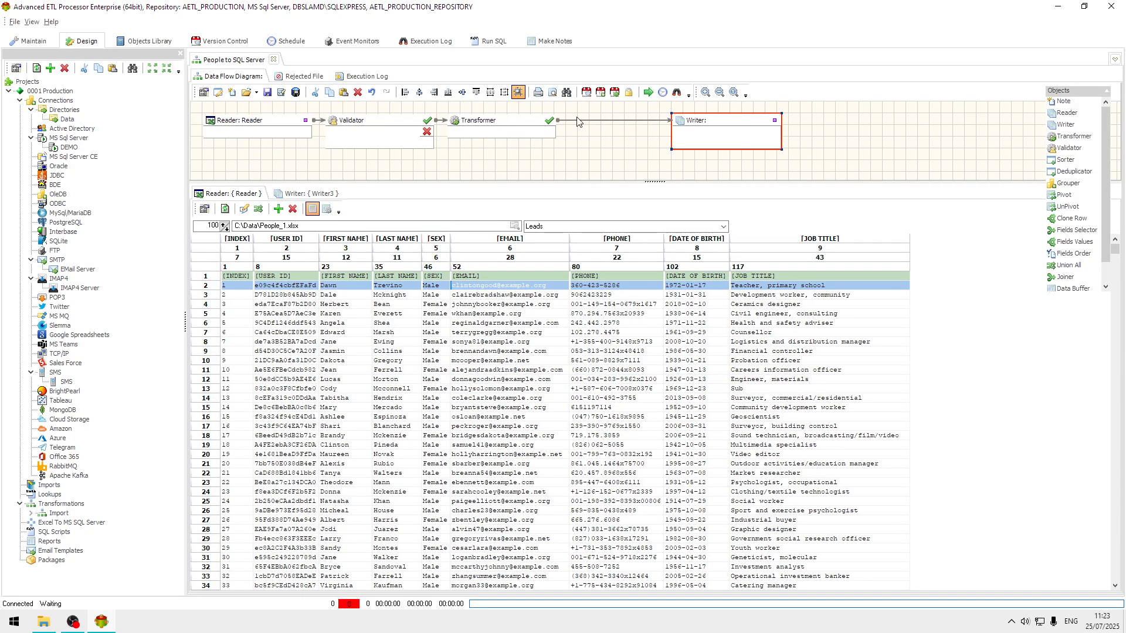
{"action": "left_click_drag", "start_coordinate": [511, 122], "coordinate": [581, 121]}
{"action": "left_click_drag", "start_coordinate": [399, 125], "coordinate": [462, 125]}
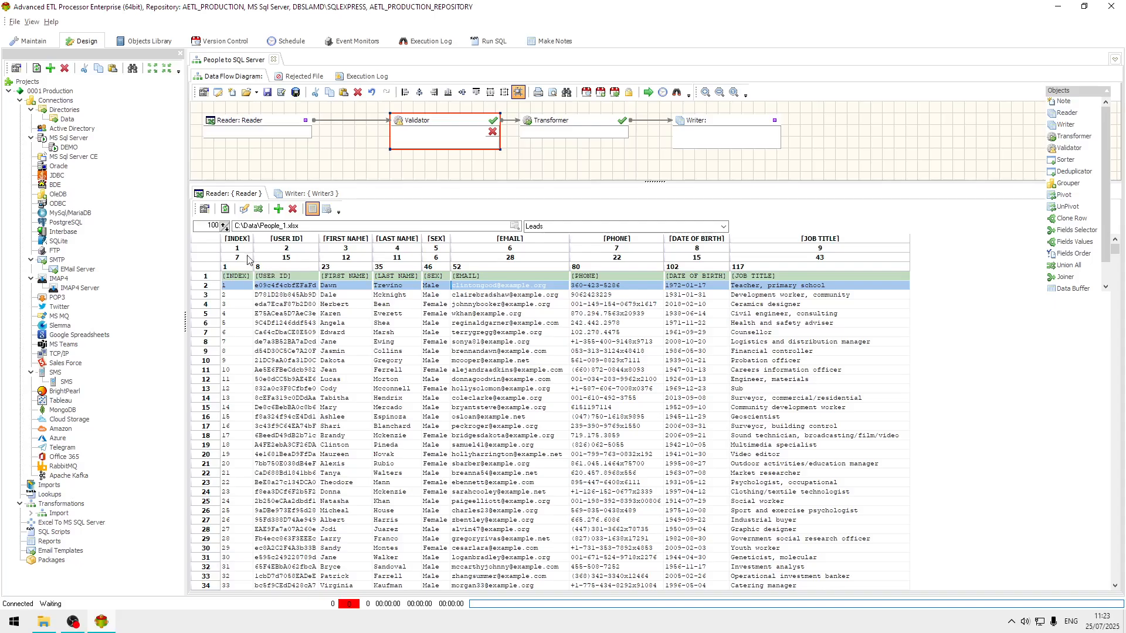
{"action": "left_click_drag", "start_coordinate": [720, 119], "coordinate": [742, 120]}
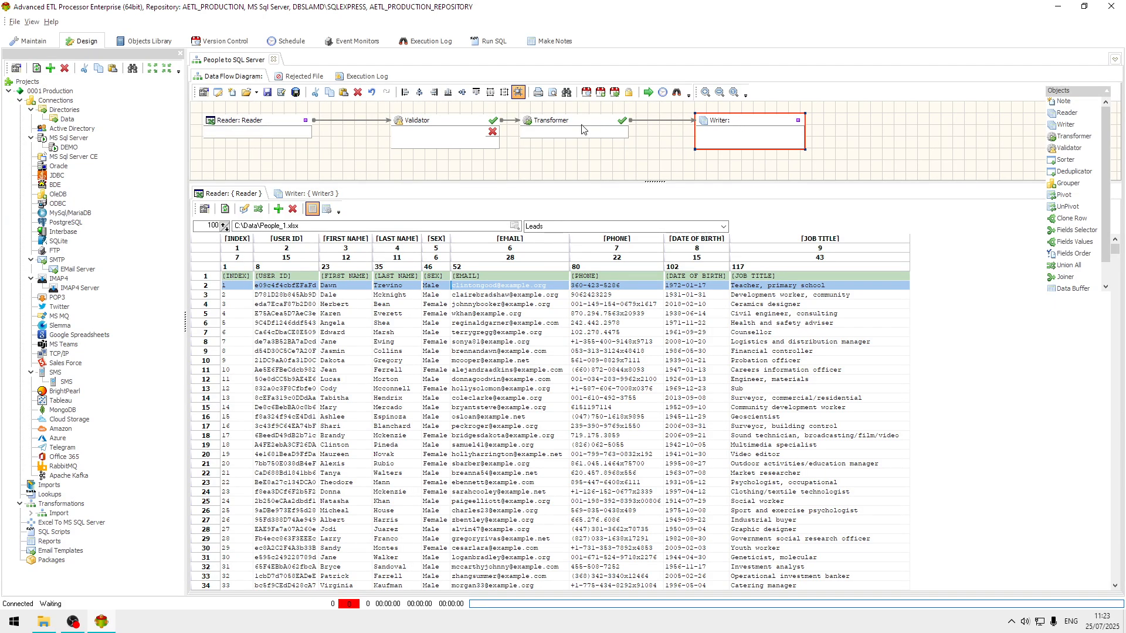
{"action": "left_click_drag", "start_coordinate": [582, 126], "coordinate": [628, 128]}
{"action": "left_click_drag", "start_coordinate": [446, 129], "coordinate": [480, 130]}
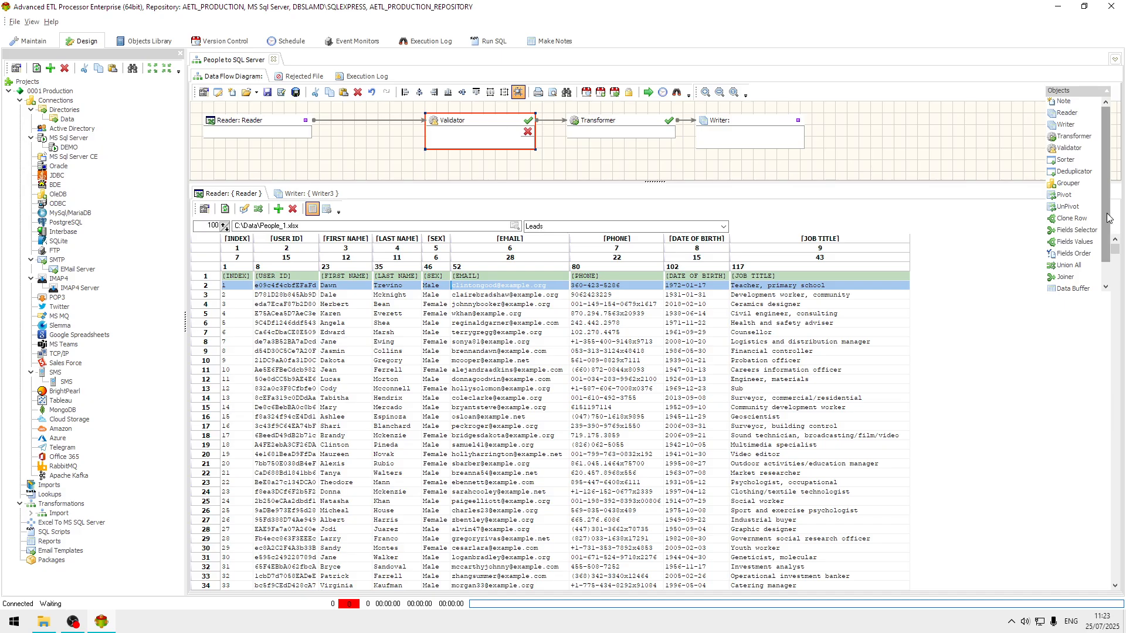
Insert a Fields Selector between the Reader and the Validator, moving the Validator clear of it.
{"action": "scroll", "coordinate": [1079, 252], "scroll_direction": "down", "scroll_amount": 2}
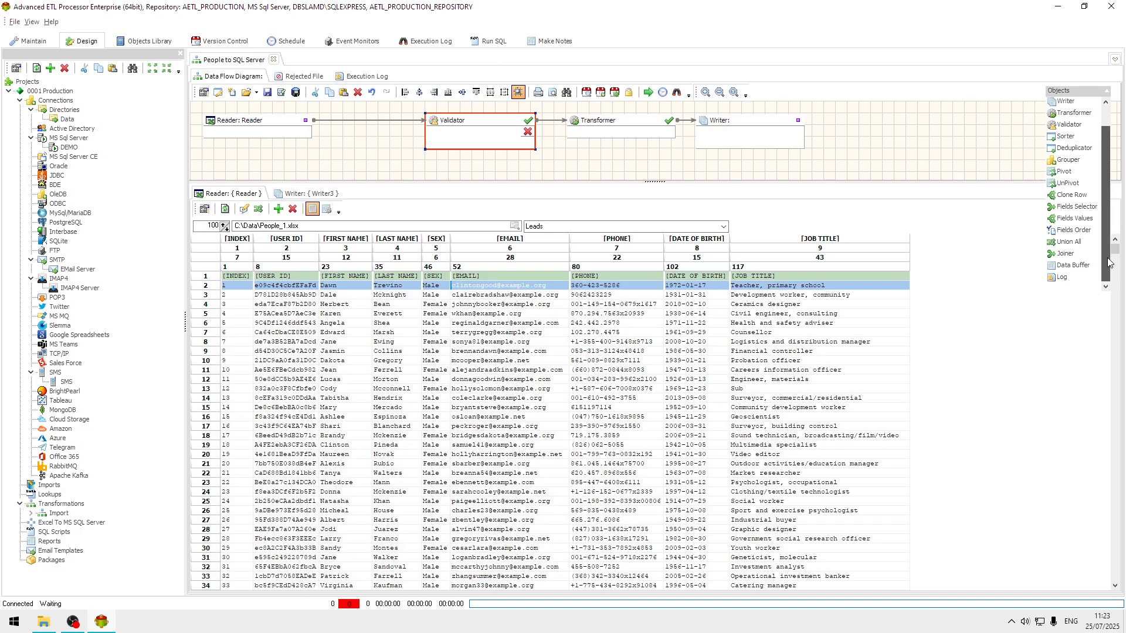
{"action": "left_click", "coordinate": [1076, 206]}
{"action": "left_click", "coordinate": [323, 120]}
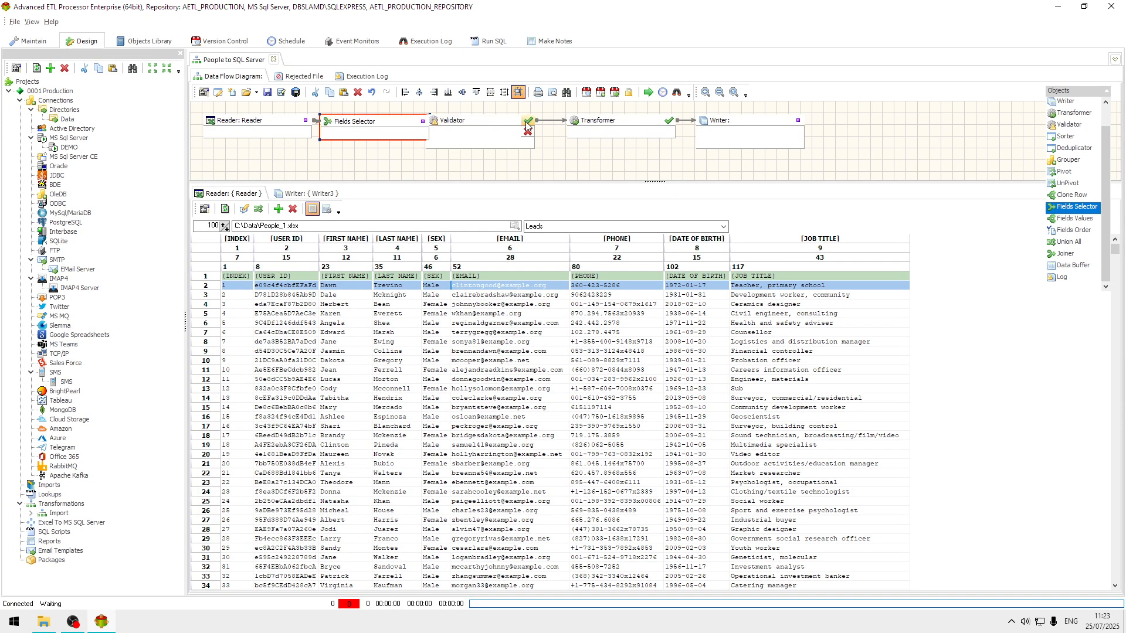
{"action": "left_click_drag", "start_coordinate": [491, 124], "coordinate": [515, 126]}
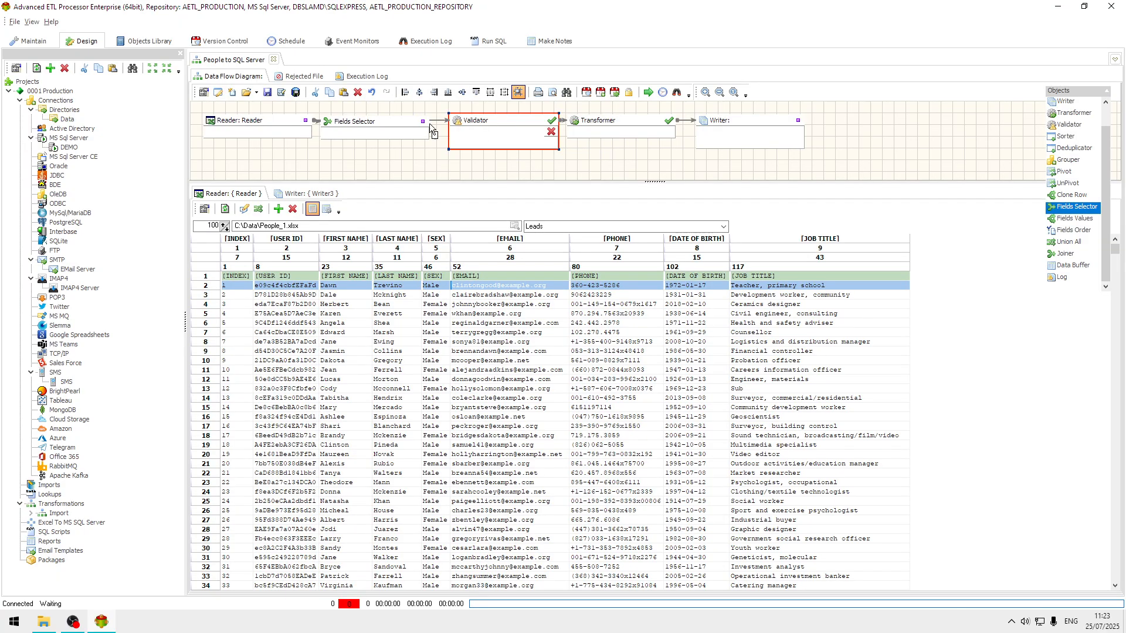
Configure the Fields Selector to include every field except [INDEX].
{"action": "double_click", "coordinate": [391, 126]}
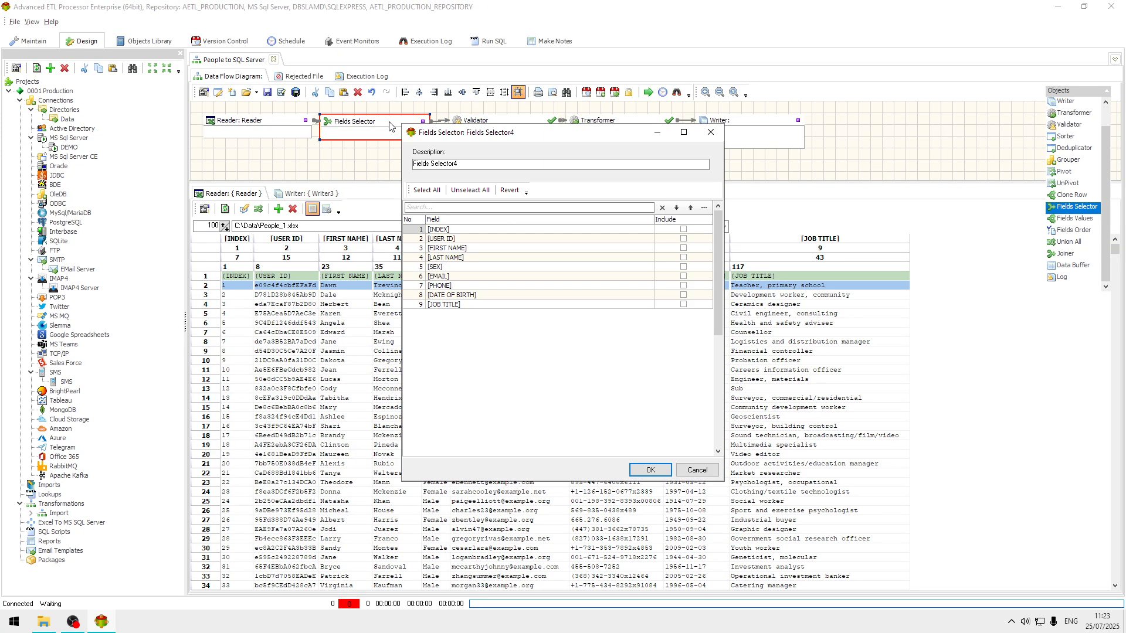
{"action": "left_click", "coordinate": [426, 190]}
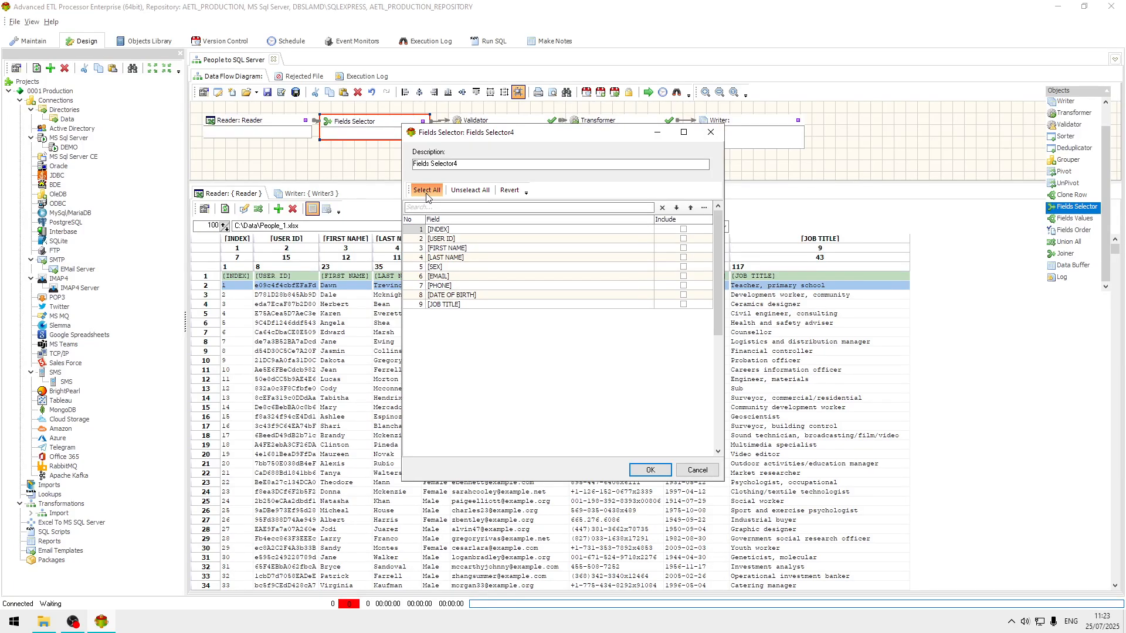
{"action": "left_click", "coordinate": [683, 229]}
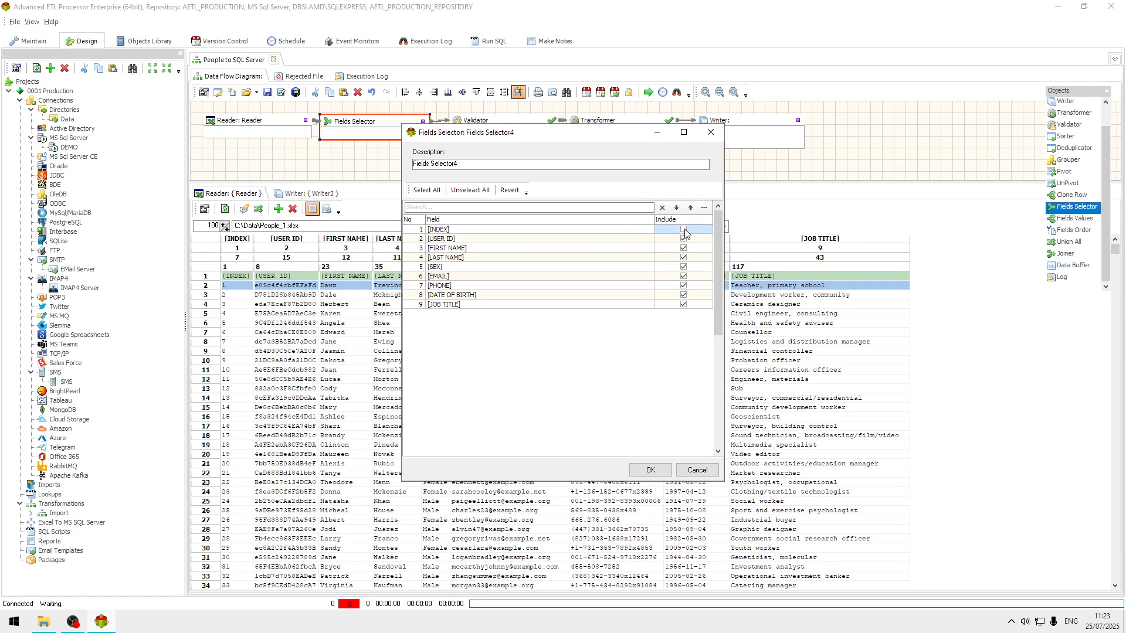
{"action": "left_click", "coordinate": [651, 470]}
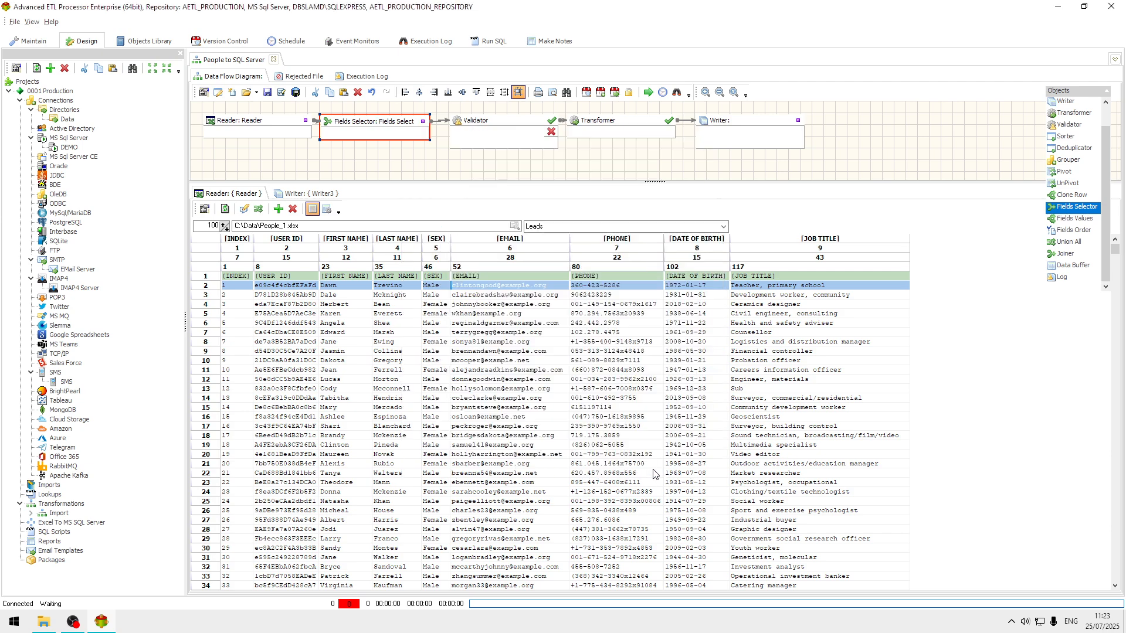
Configure the Writer to target MS SQL Server through the DEMO connection, writing to the table [DEMO].[dbo].[People].
{"action": "double_click", "coordinate": [746, 128]}
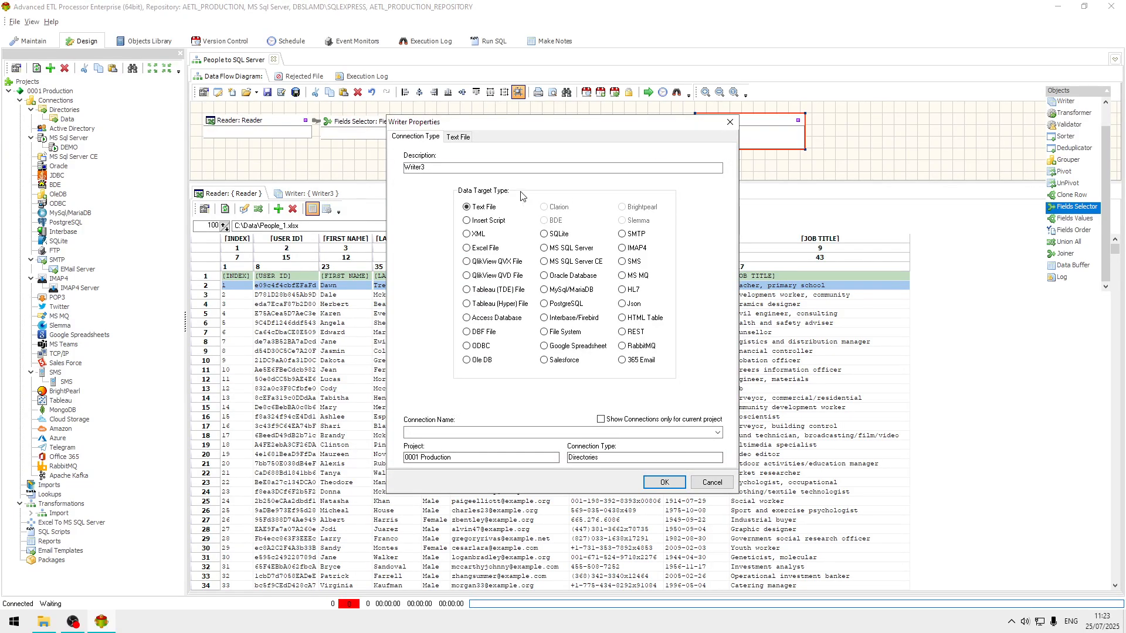
{"action": "left_click", "coordinate": [571, 249]}
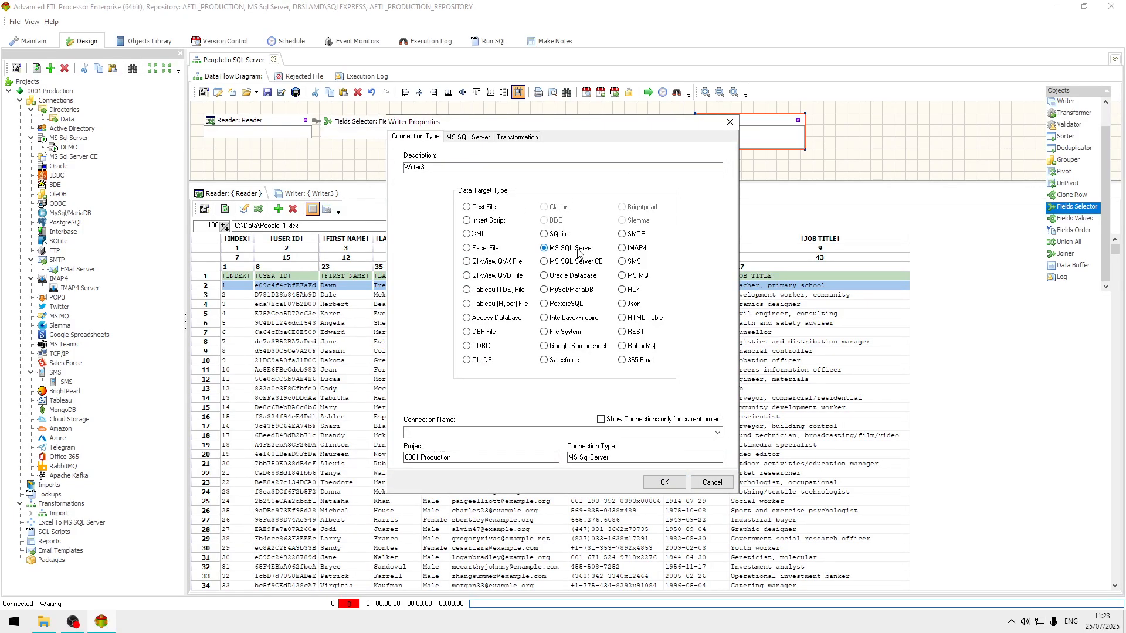
{"action": "left_click", "coordinate": [717, 433]}
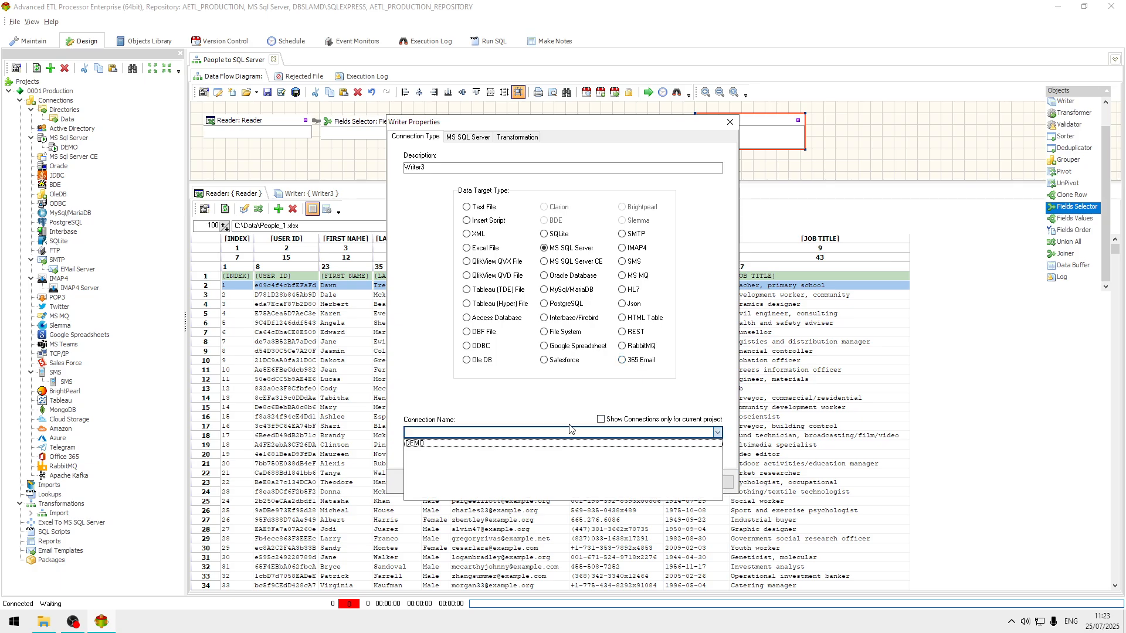
{"action": "left_click", "coordinate": [484, 443]}
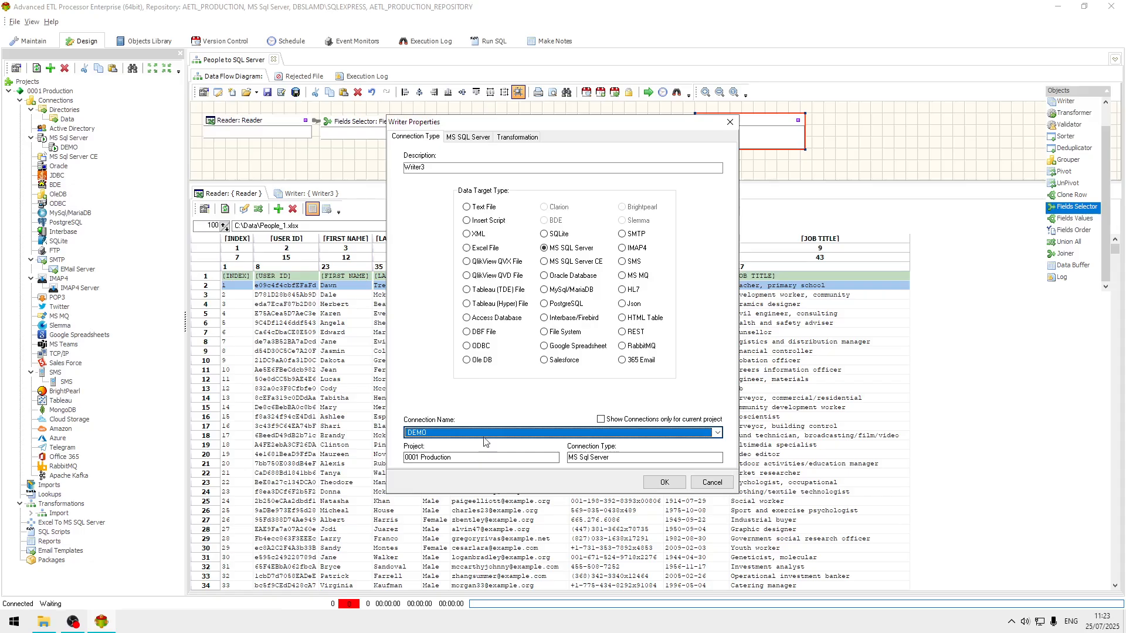
{"action": "left_click", "coordinate": [468, 137]}
{"action": "left_click", "coordinate": [716, 280]}
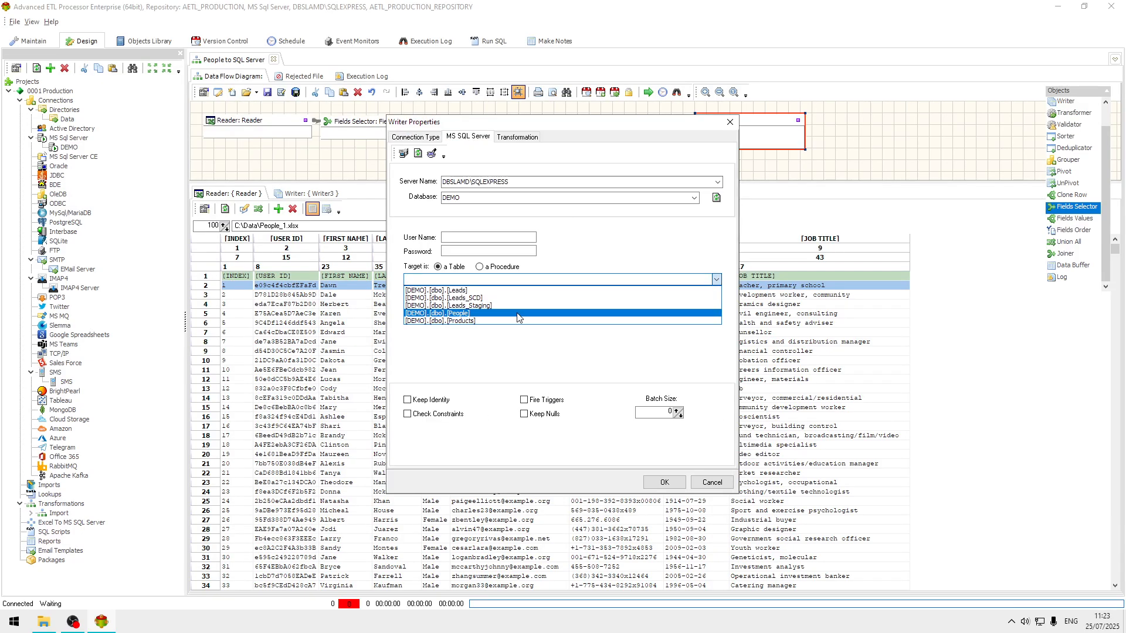
{"action": "left_click", "coordinate": [518, 314]}
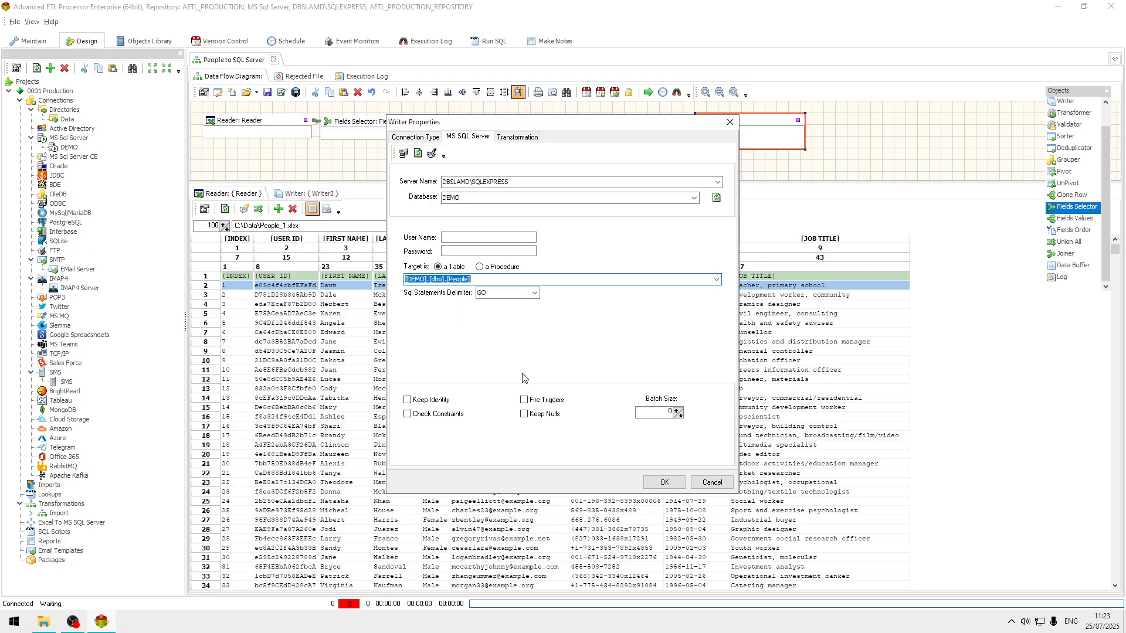
{"action": "left_click", "coordinate": [664, 483]}
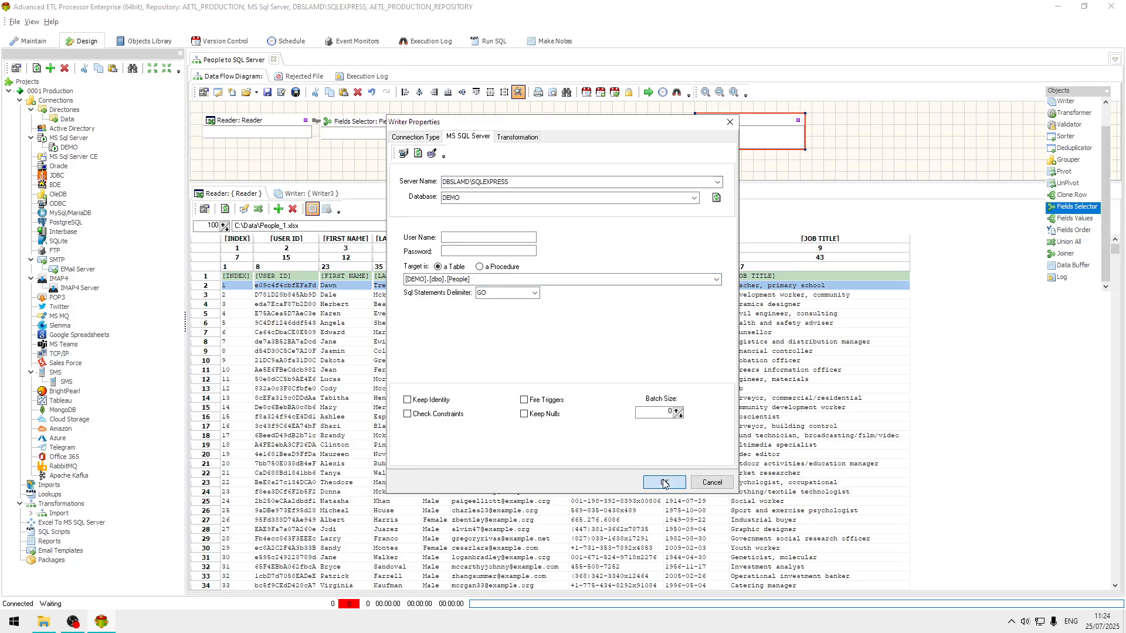
View the data in the Writer's target People table, and return to the Reader's data preview.
{"action": "left_click", "coordinate": [500, 342]}
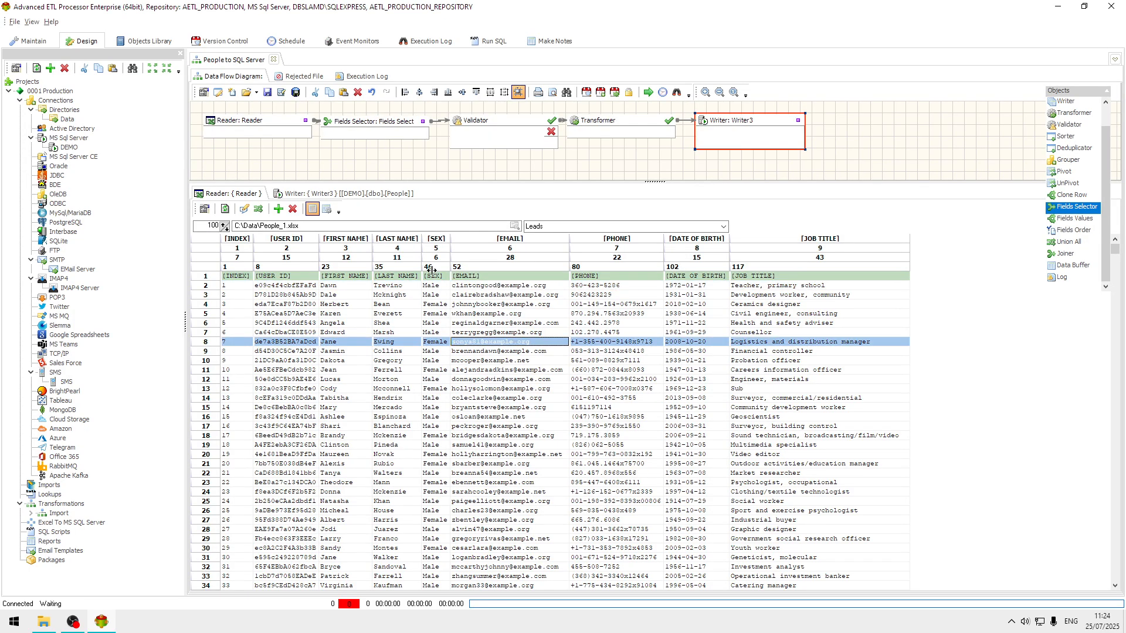
{"action": "left_click", "coordinate": [387, 194]}
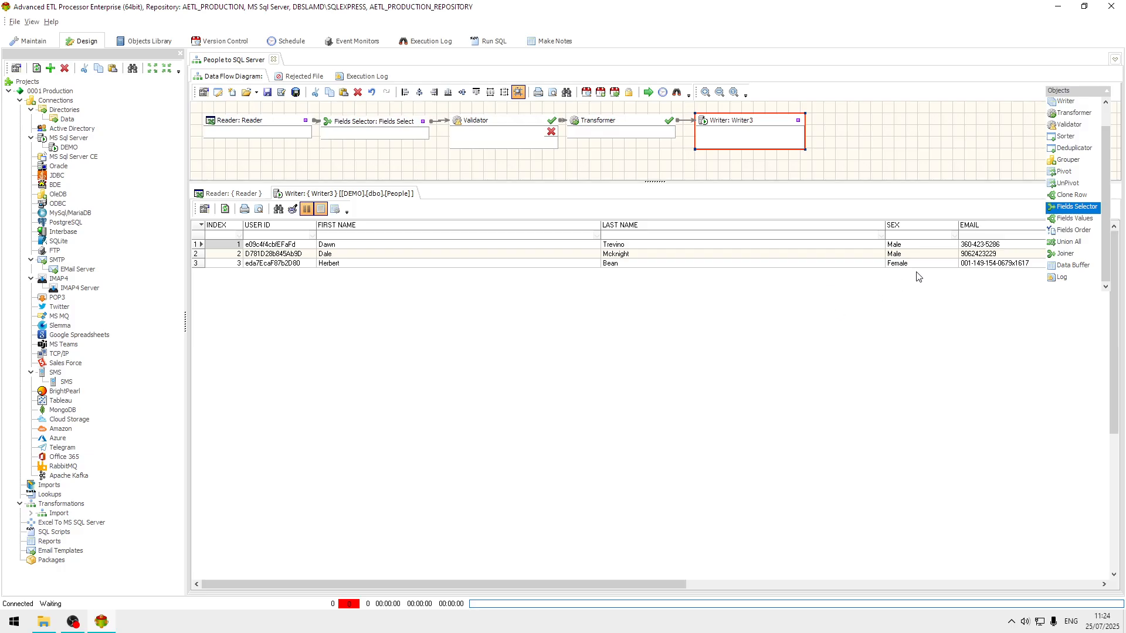
{"action": "left_click", "coordinate": [247, 196]}
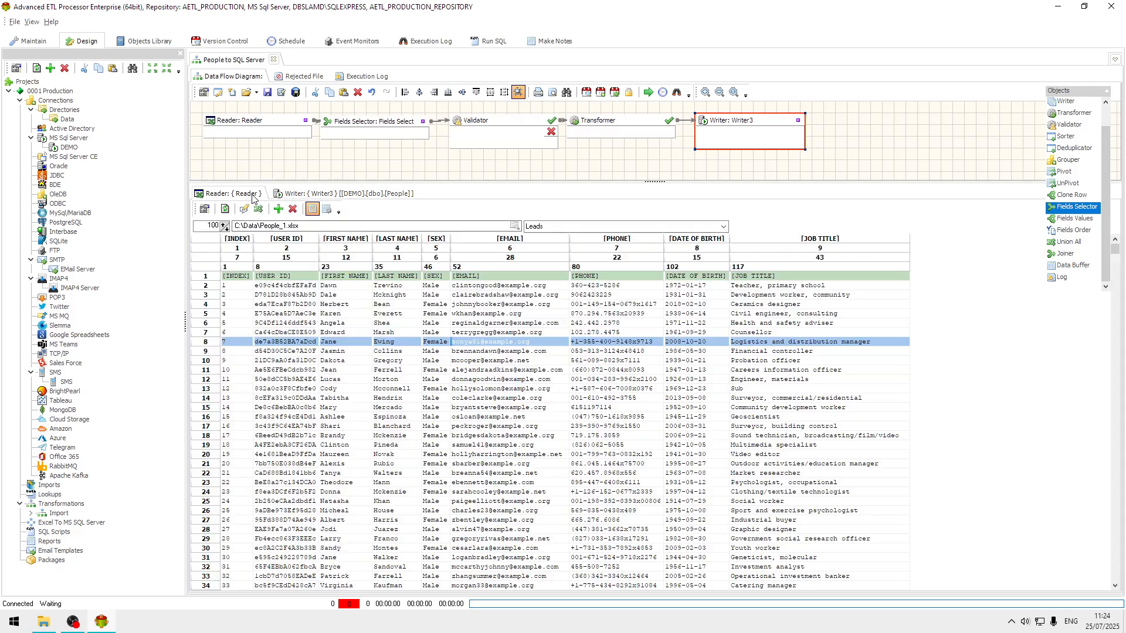
Add the statement "truncate table [DEMO].[dbo].[People]" as the Writer's Sql Before script, copying the table name from the Writer's properties.
{"action": "double_click", "coordinate": [747, 127]}
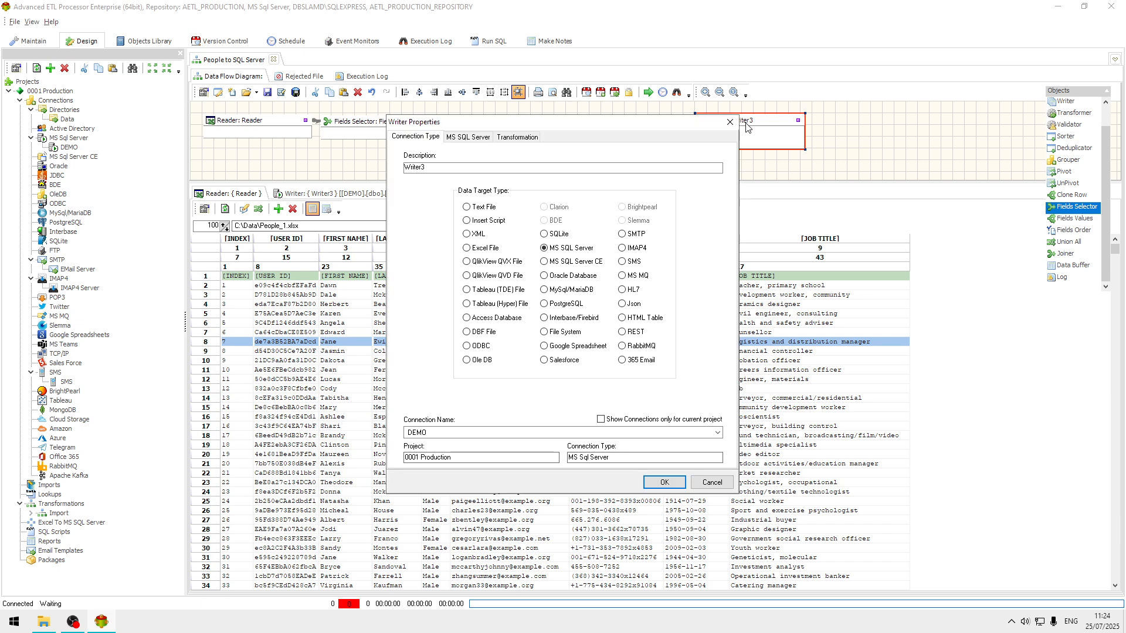
{"action": "left_click", "coordinate": [478, 138]}
{"action": "left_click", "coordinate": [581, 280]}
{"action": "key", "text": "ctrl+c"}
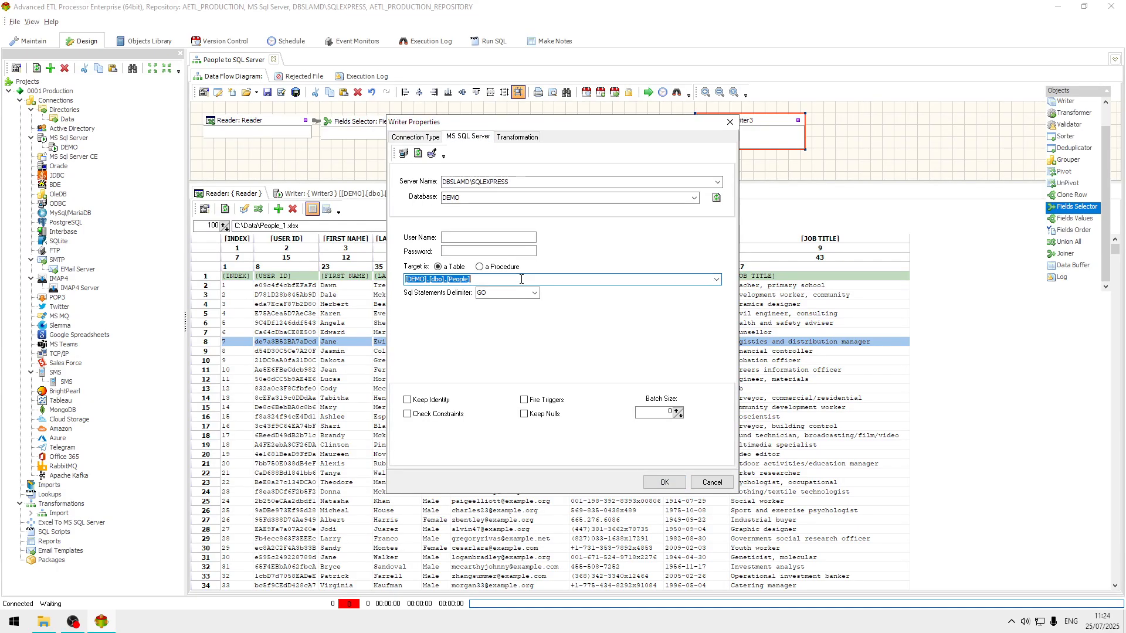
{"action": "left_click", "coordinate": [714, 483]}
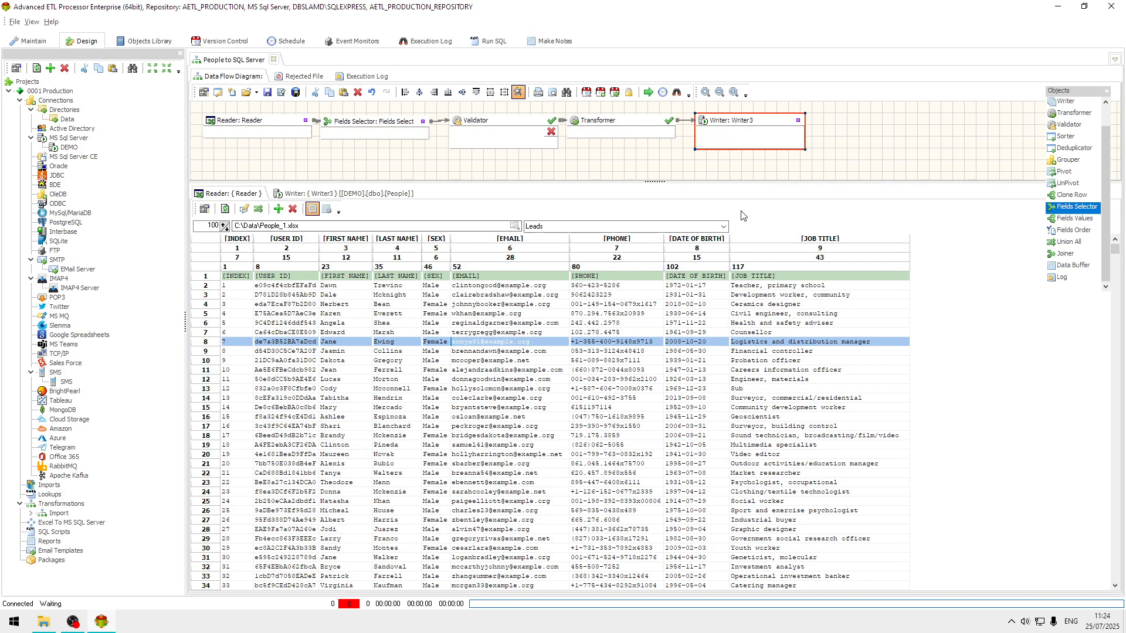
{"action": "right_click", "coordinate": [760, 125]}
{"action": "left_click", "coordinate": [780, 142]}
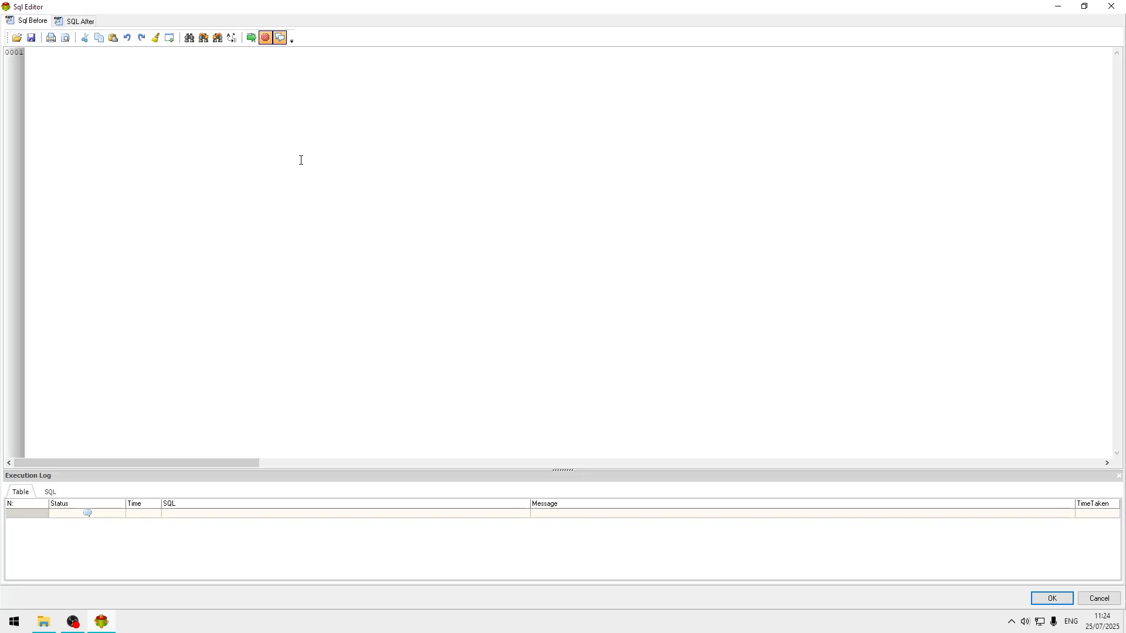
{"action": "left_click", "coordinate": [150, 89]}
{"action": "type", "text": "cate table"}
{"action": "key", "text": "ctrl+v"}
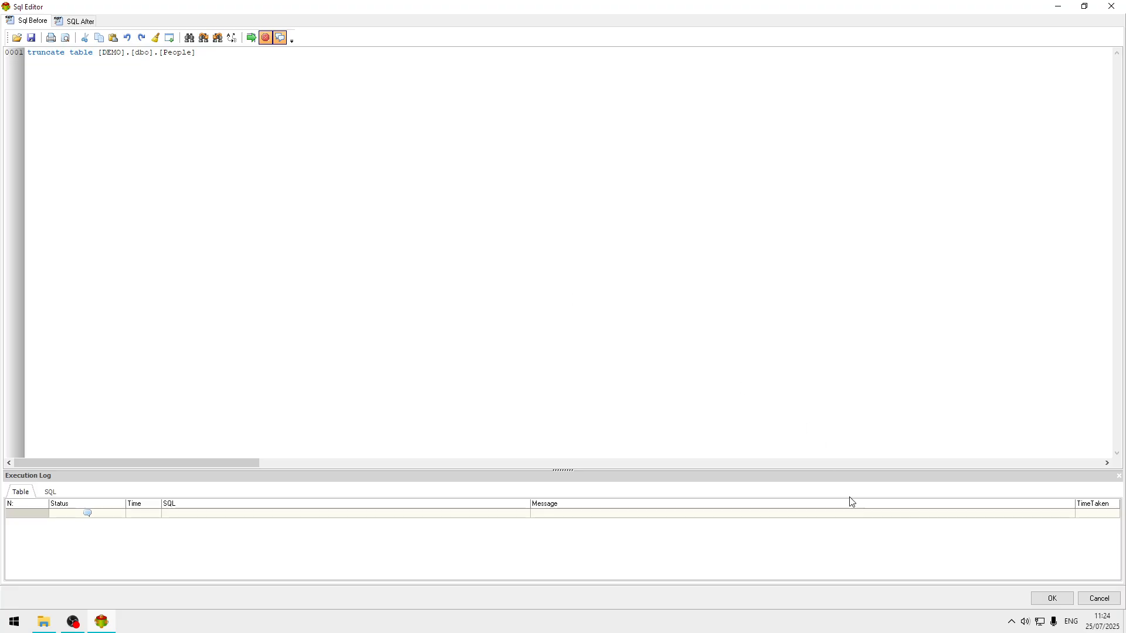
{"action": "left_click", "coordinate": [1051, 599]}
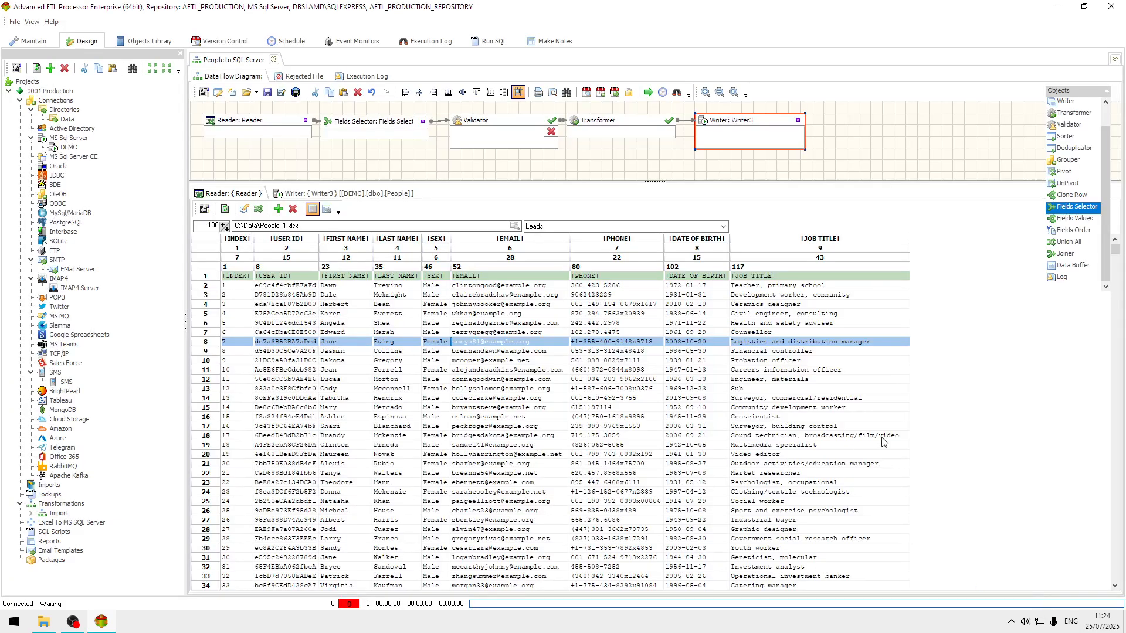
In the Validator, connect all eight source fields from [USER ID] to [JOB TITLE] to their matching target fields.
{"action": "double_click", "coordinate": [493, 130]}
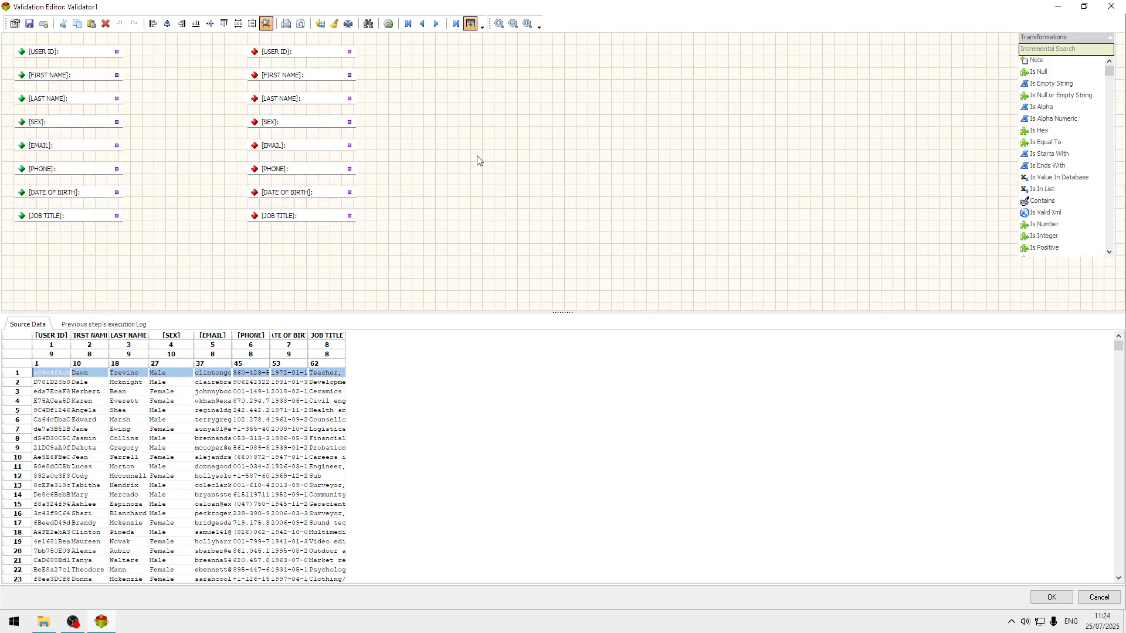
{"action": "left_click_drag", "start_coordinate": [116, 52], "coordinate": [258, 60]}
{"action": "left_click_drag", "start_coordinate": [117, 75], "coordinate": [257, 78]}
{"action": "mouse_move", "coordinate": [117, 98]}
{"action": "left_mouse_down"}
{"action": "mouse_move", "coordinate": [262, 99]}
{"action": "mouse_move", "coordinate": [256, 125]}
{"action": "left_mouse_up"}
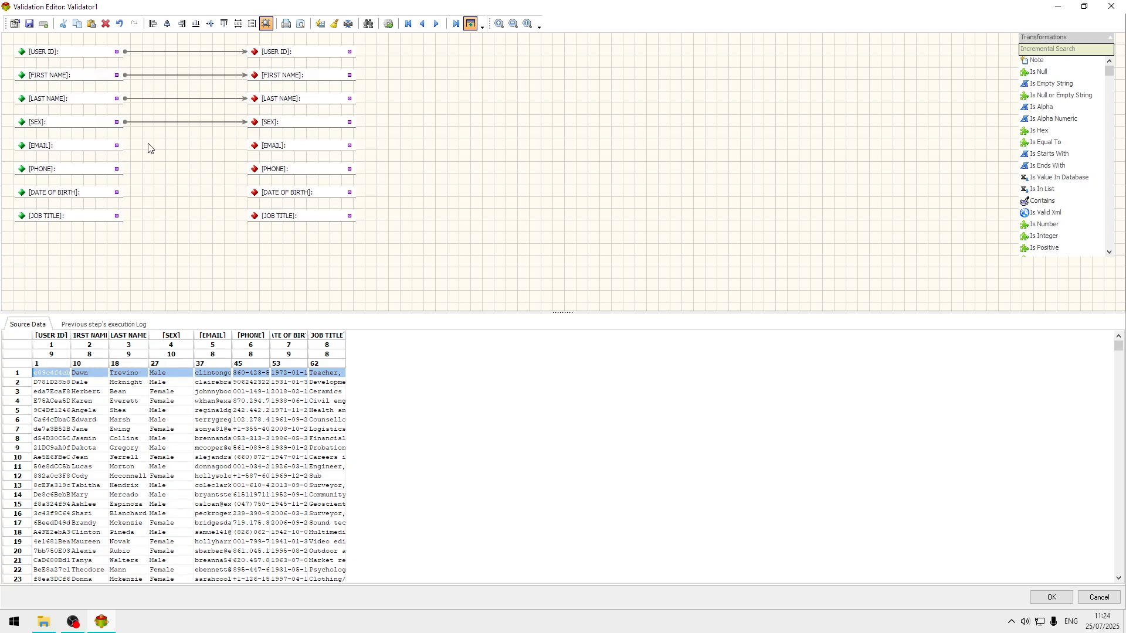
{"action": "left_click_drag", "start_coordinate": [117, 145], "coordinate": [254, 149]}
{"action": "left_click_drag", "start_coordinate": [117, 169], "coordinate": [253, 174]}
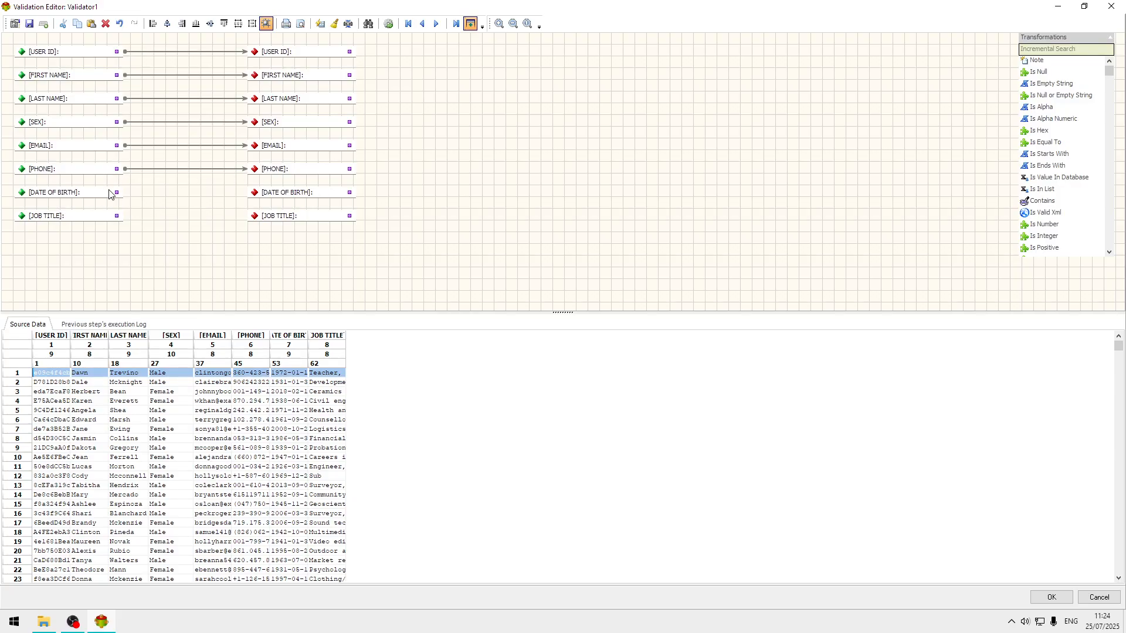
{"action": "left_click_drag", "start_coordinate": [117, 192], "coordinate": [256, 197]}
{"action": "left_click_drag", "start_coordinate": [115, 217], "coordinate": [256, 223]}
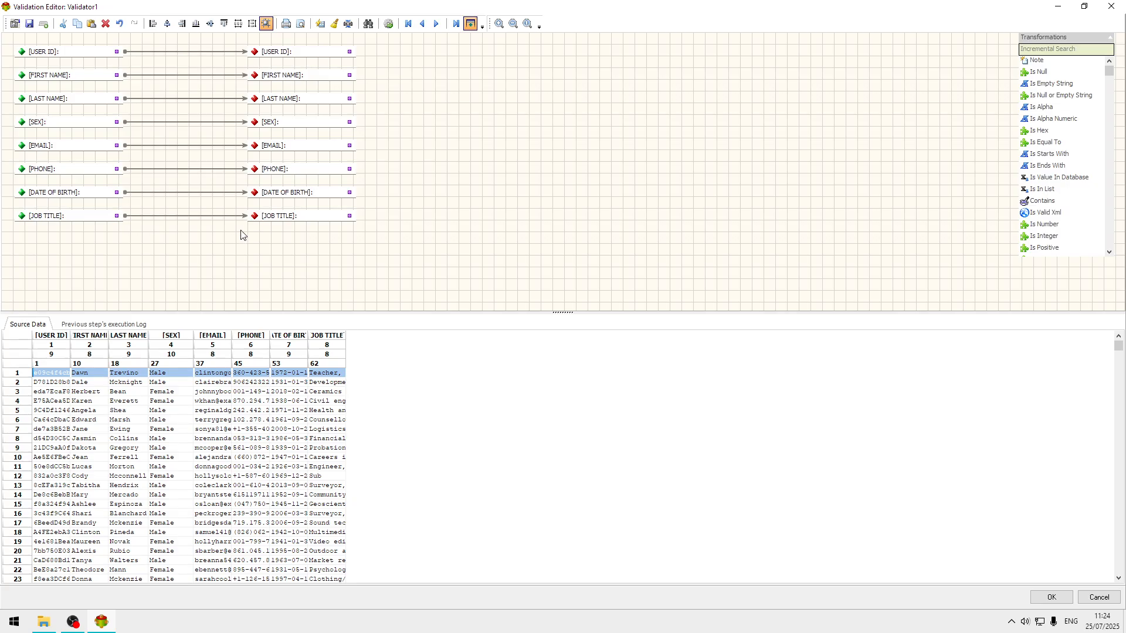
Insert an Is Equal To check between the source and target [LAST NAME] fields, moving the target field clear of it.
{"action": "left_click", "coordinate": [131, 392]}
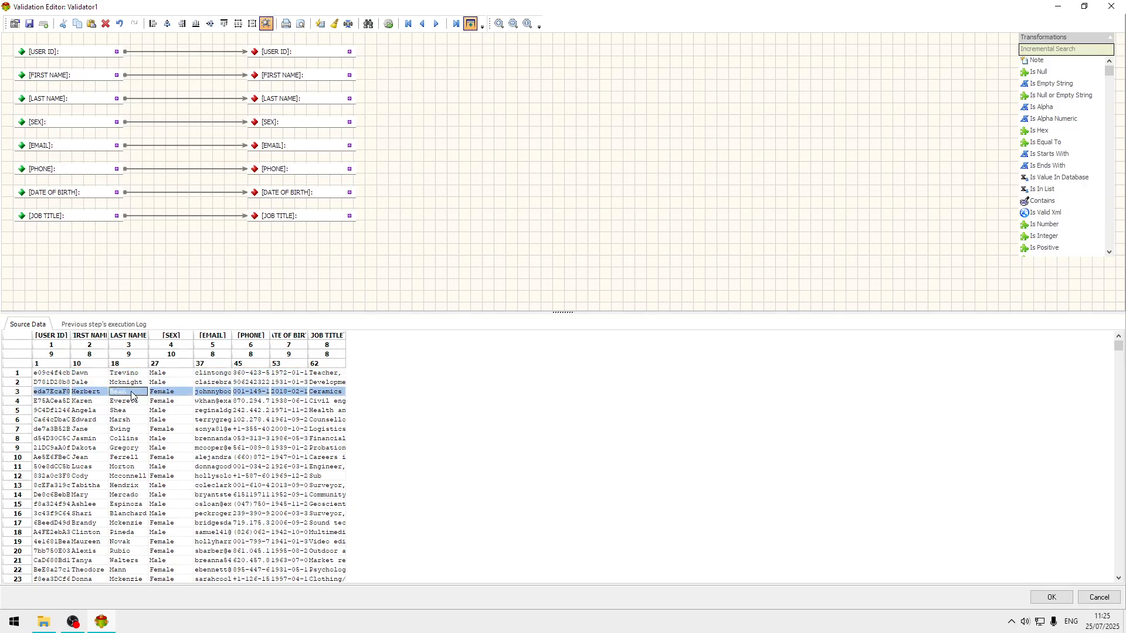
{"action": "left_click", "coordinate": [1062, 50]}
{"action": "type", "text": "I"}
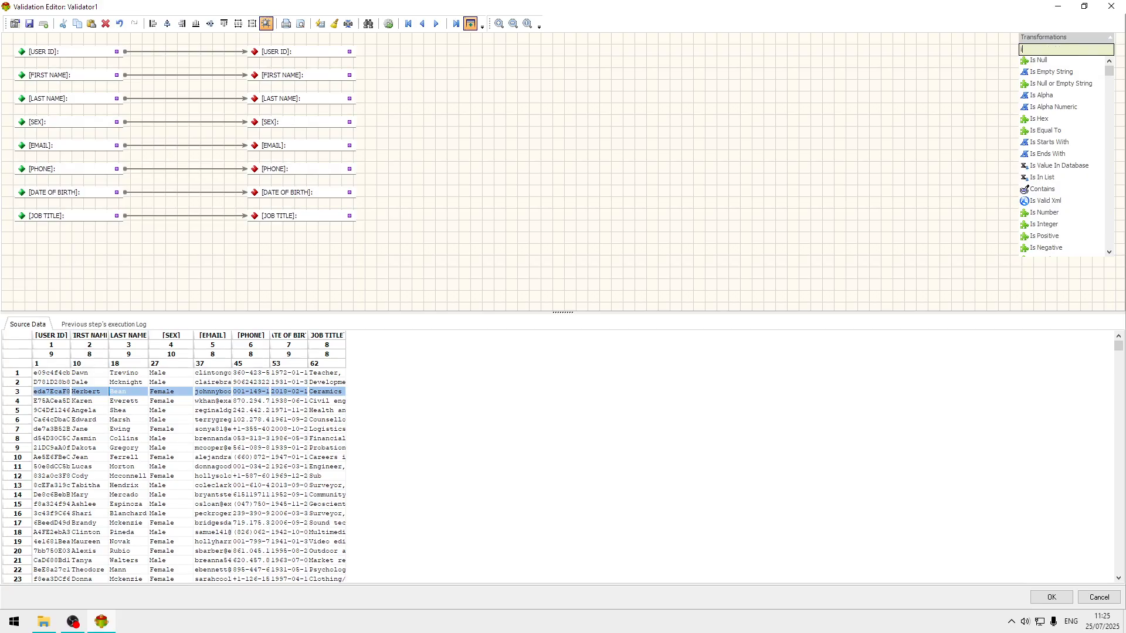
{"action": "type", "text": "s eq"}
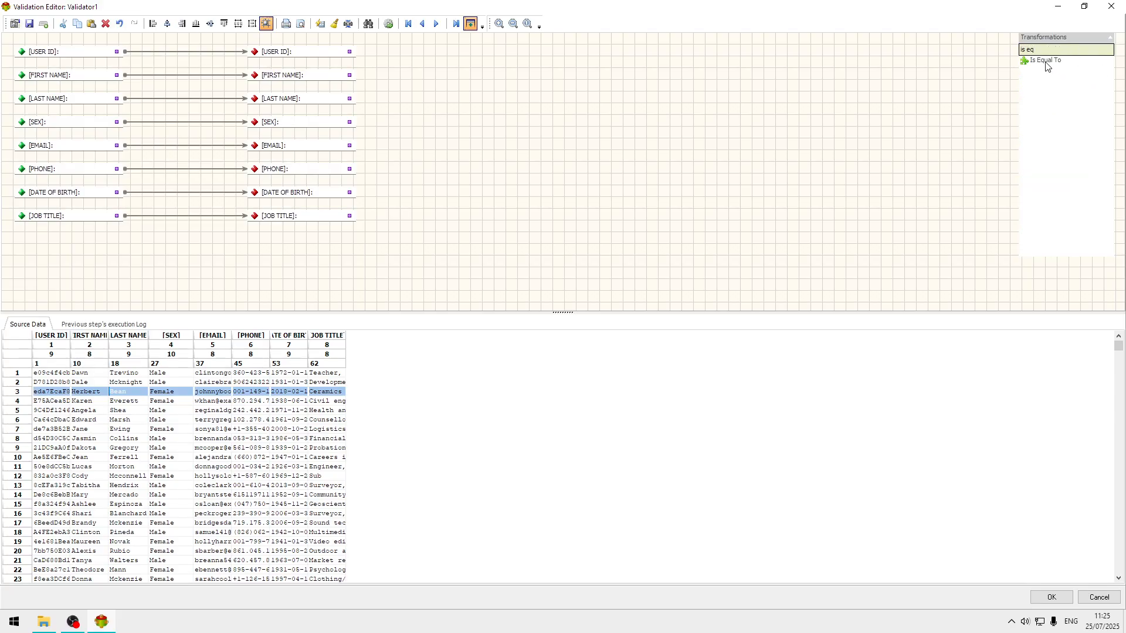
{"action": "left_click_drag", "start_coordinate": [1047, 61], "coordinate": [871, 75]}
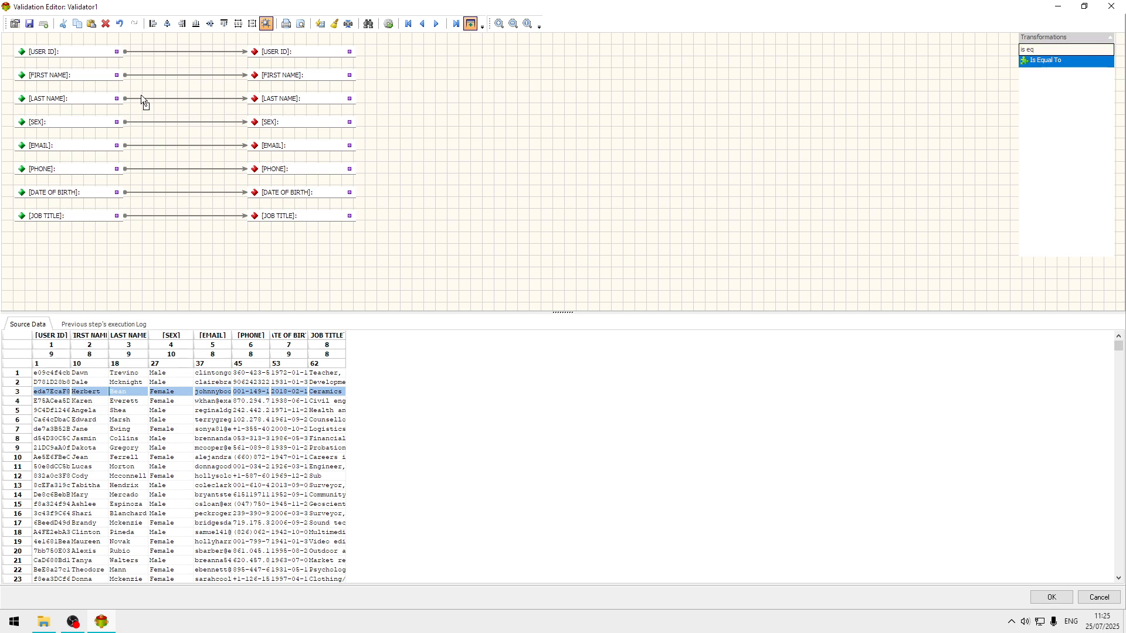
{"action": "left_click_drag", "start_coordinate": [136, 88], "coordinate": [140, 96]}
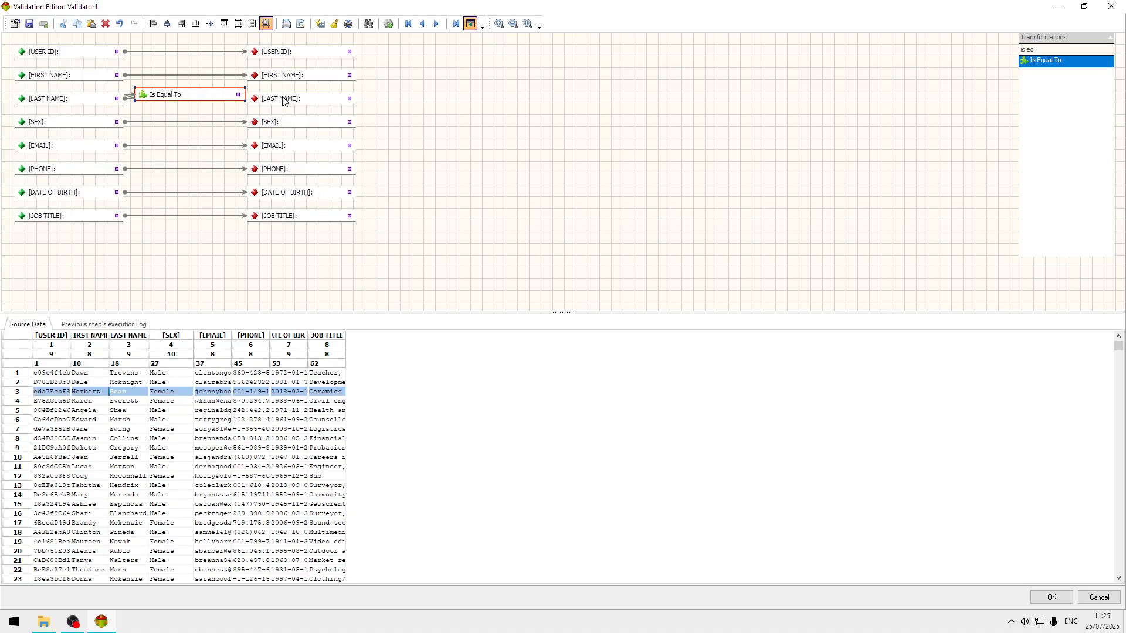
{"action": "left_click_drag", "start_coordinate": [286, 101], "coordinate": [335, 101]}
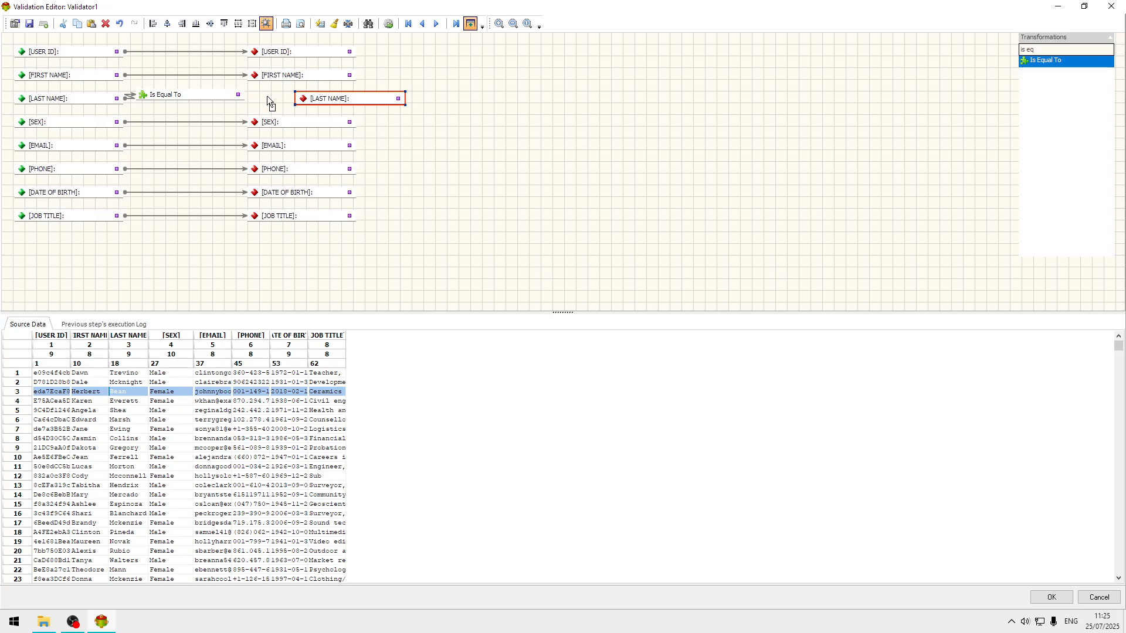
{"action": "left_click_drag", "start_coordinate": [299, 103], "coordinate": [189, 100]}
Set the Is Equal To value to the last name in source row 3, and make its action apply when the result is success.
{"action": "double_click", "coordinate": [189, 101]}
{"action": "left_click", "coordinate": [537, 204]}
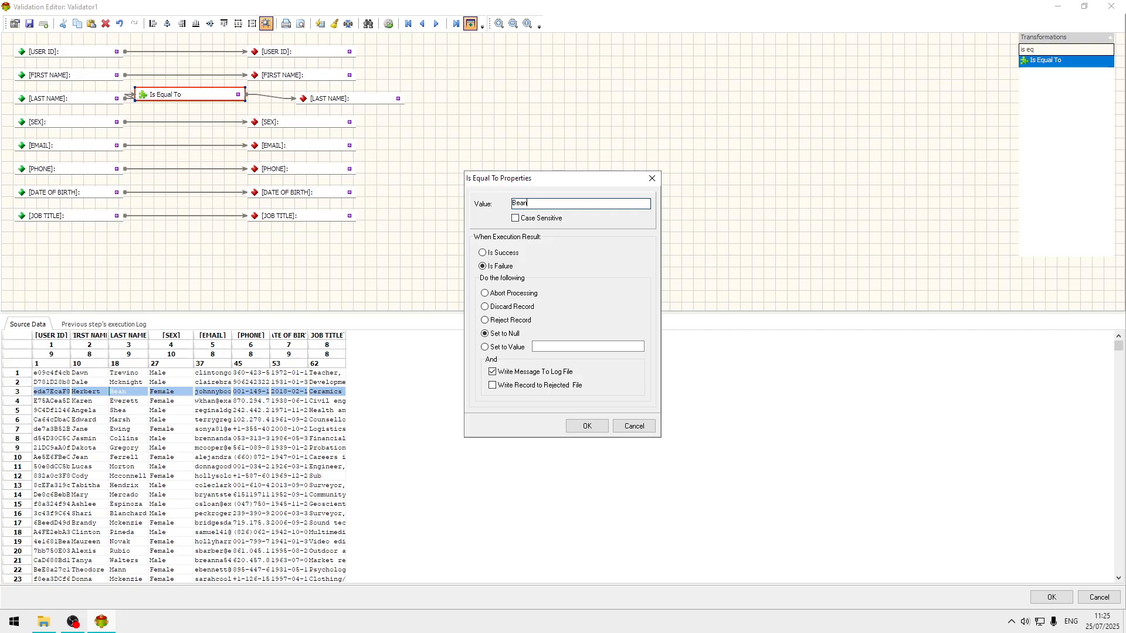
{"action": "left_click", "coordinate": [504, 254]}
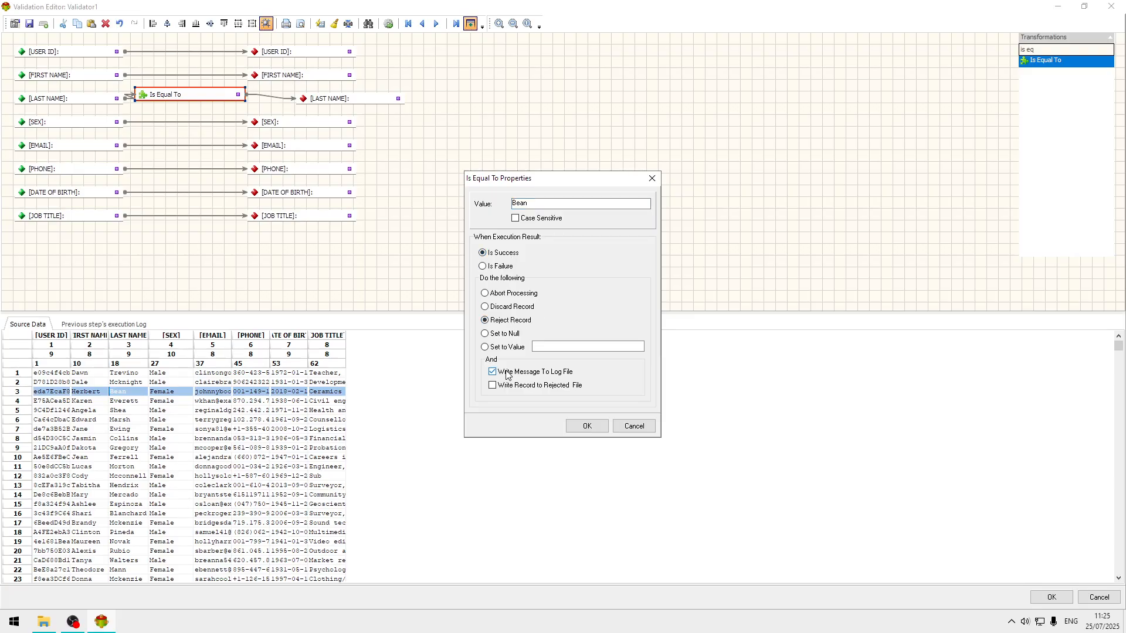
{"action": "left_click", "coordinate": [583, 427]}
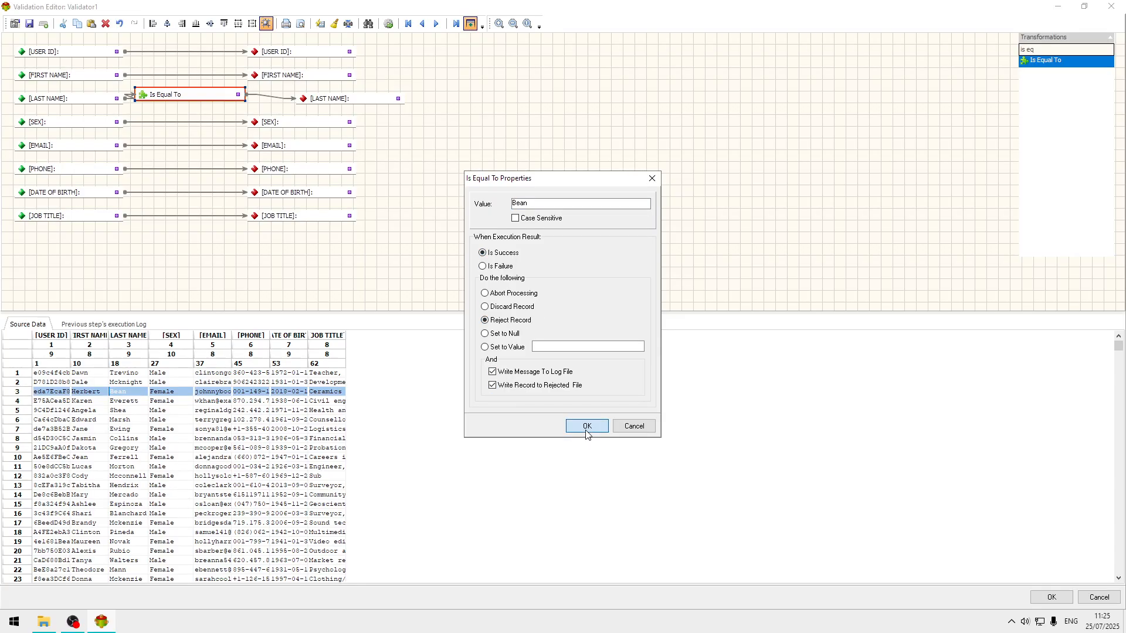
Process the Validator's data, test the Is Equal To check on several source rows, and accept the validation setup.
{"action": "left_click", "coordinate": [389, 24]}
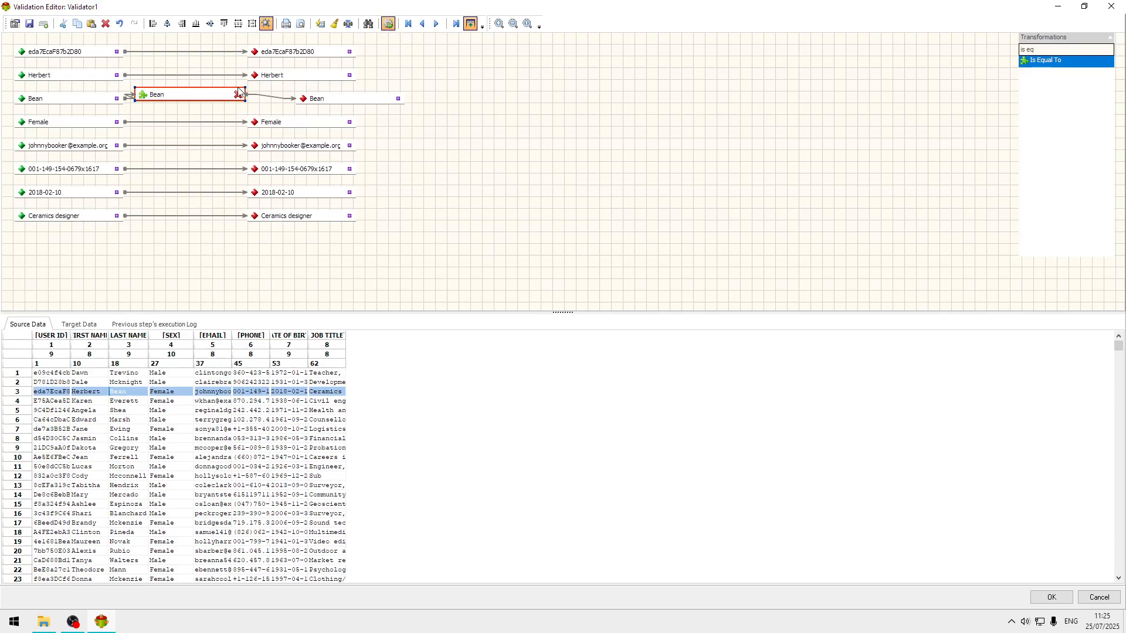
{"action": "left_click", "coordinate": [131, 402]}
{"action": "left_click", "coordinate": [135, 430]}
{"action": "left_click", "coordinate": [139, 403]}
{"action": "left_click", "coordinate": [147, 458]}
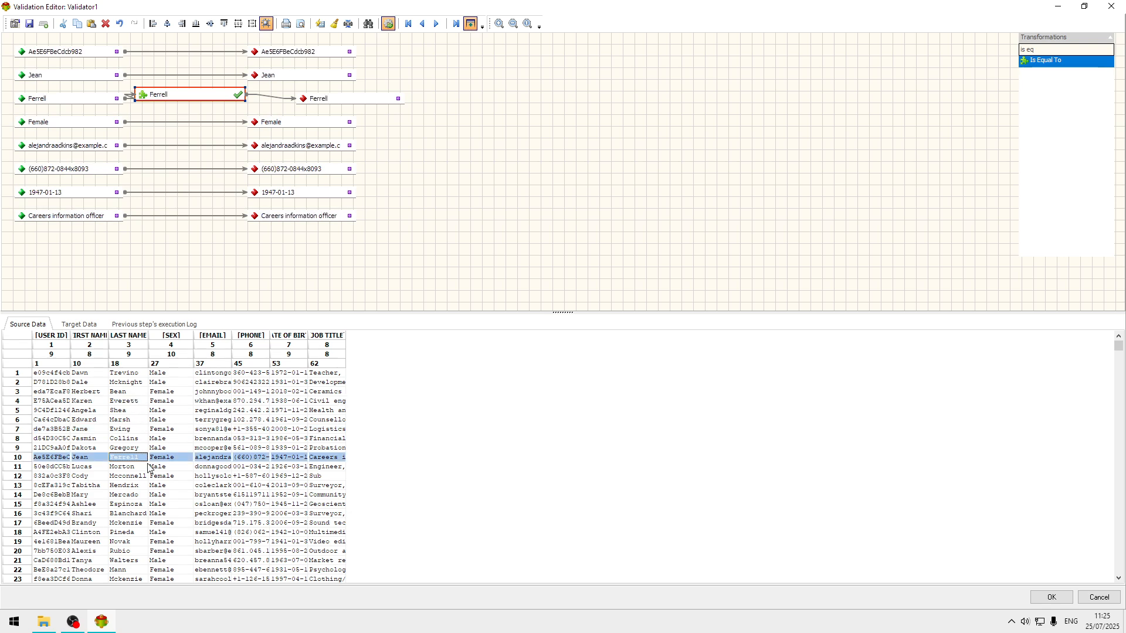
{"action": "left_click", "coordinate": [155, 486]}
{"action": "left_click", "coordinate": [1051, 597]}
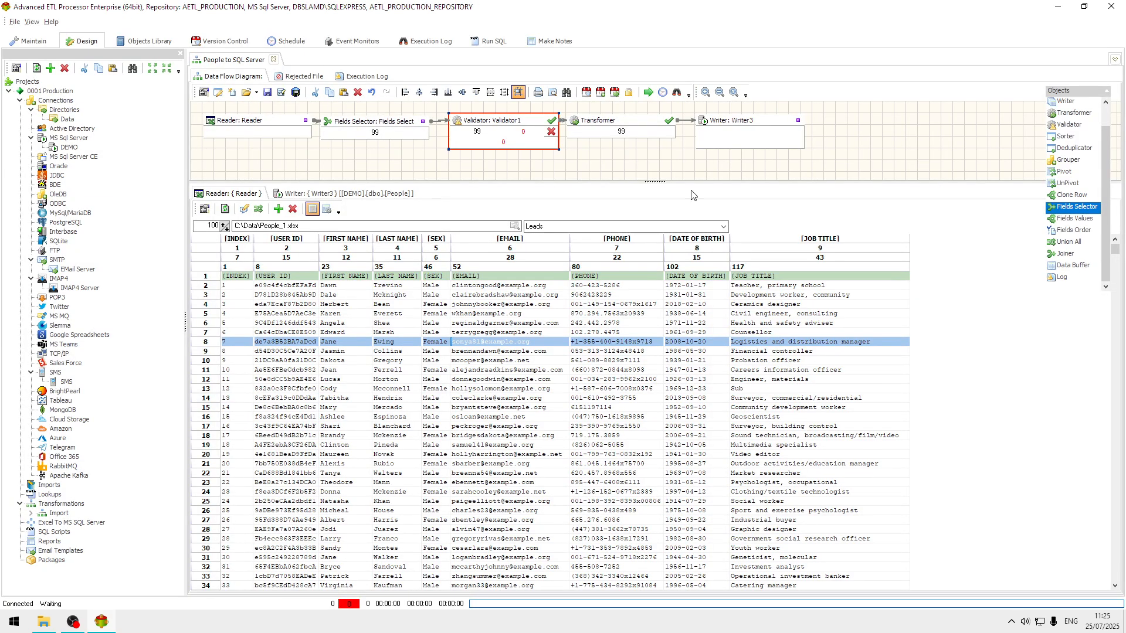
Shift the Writer and Transformer blocks away from the Validator to widen the gap after it.
{"action": "left_click_drag", "start_coordinate": [744, 125], "coordinate": [766, 126]}
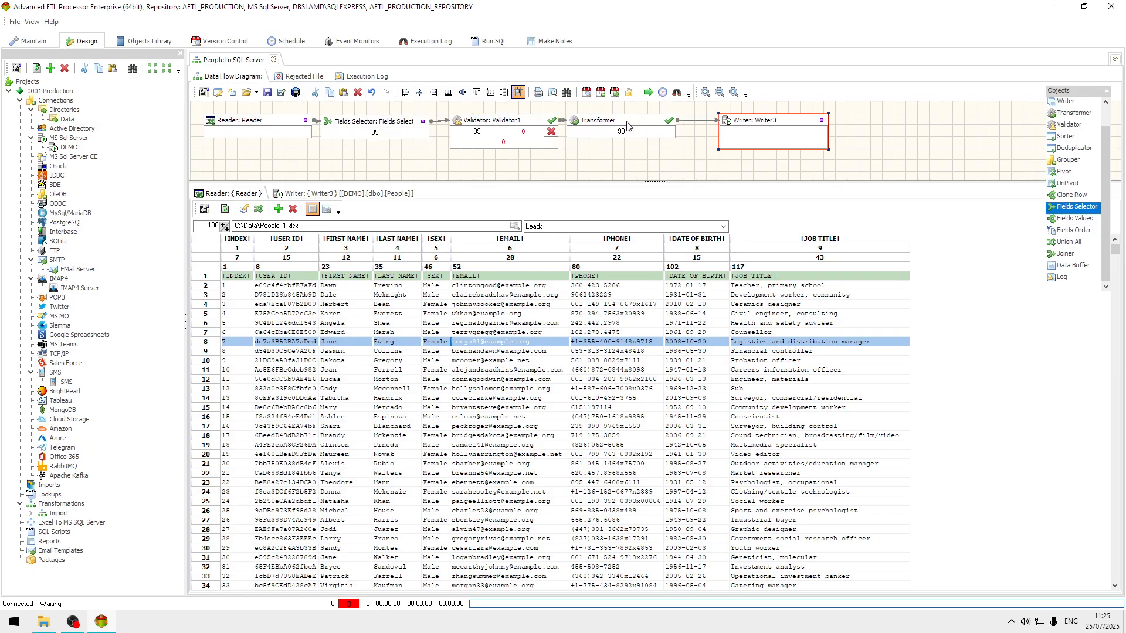
{"action": "left_click_drag", "start_coordinate": [627, 126], "coordinate": [650, 127]}
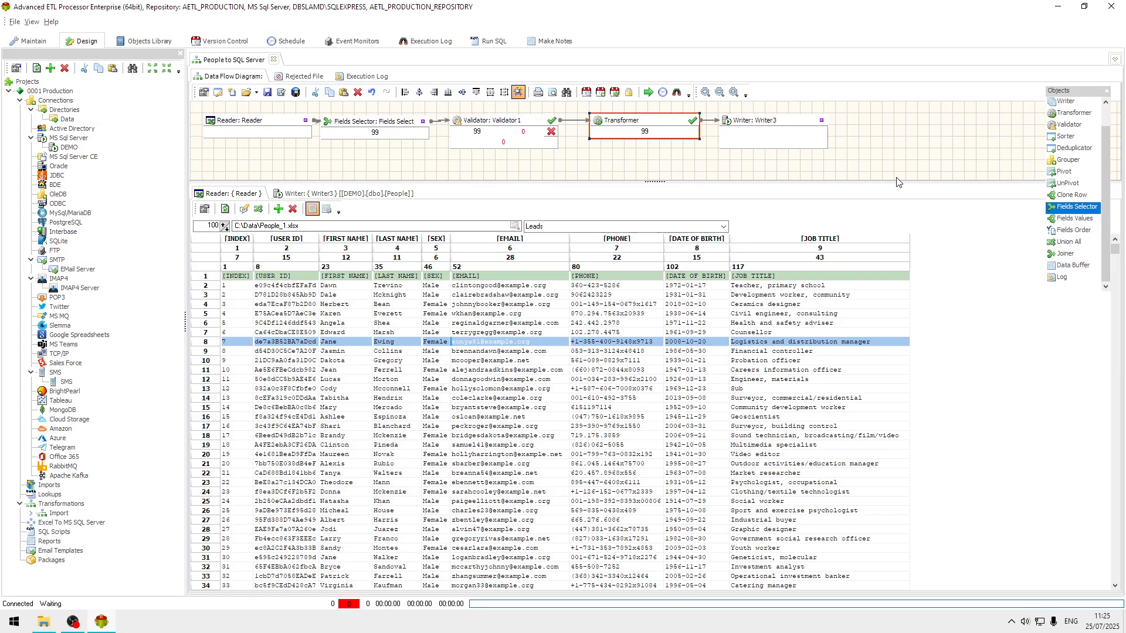
Open the Transformer and link the source USER ID, FIRST NAME and LAST NAME fields to their matching target fields.
{"action": "double_click", "coordinate": [638, 125]}
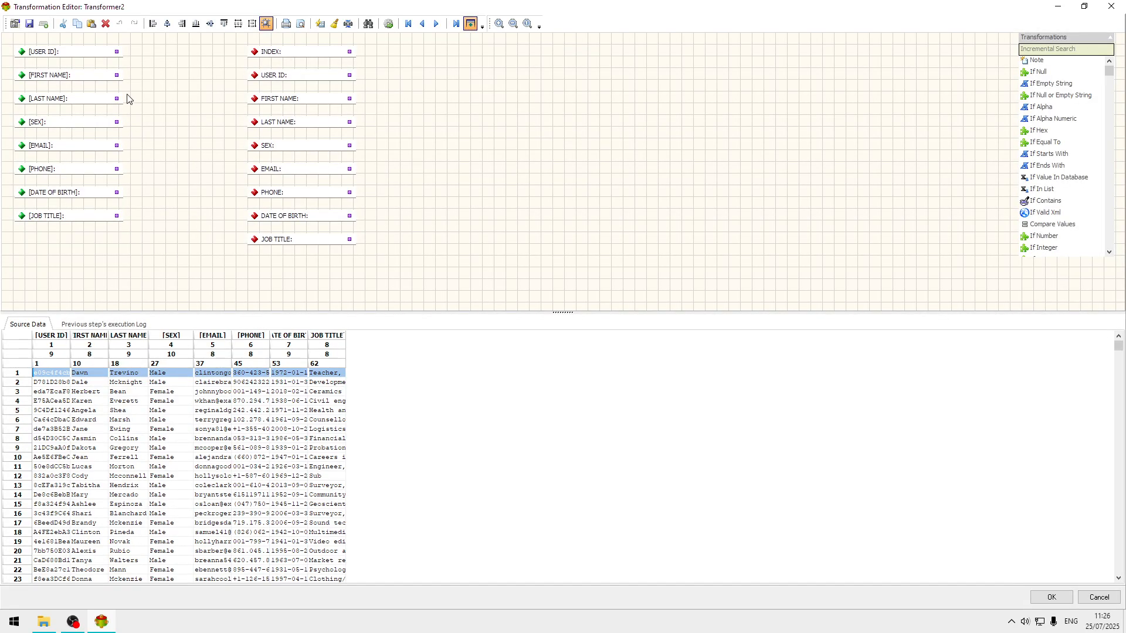
{"action": "left_click", "coordinate": [253, 80]}
{"action": "left_click", "coordinate": [254, 100]}
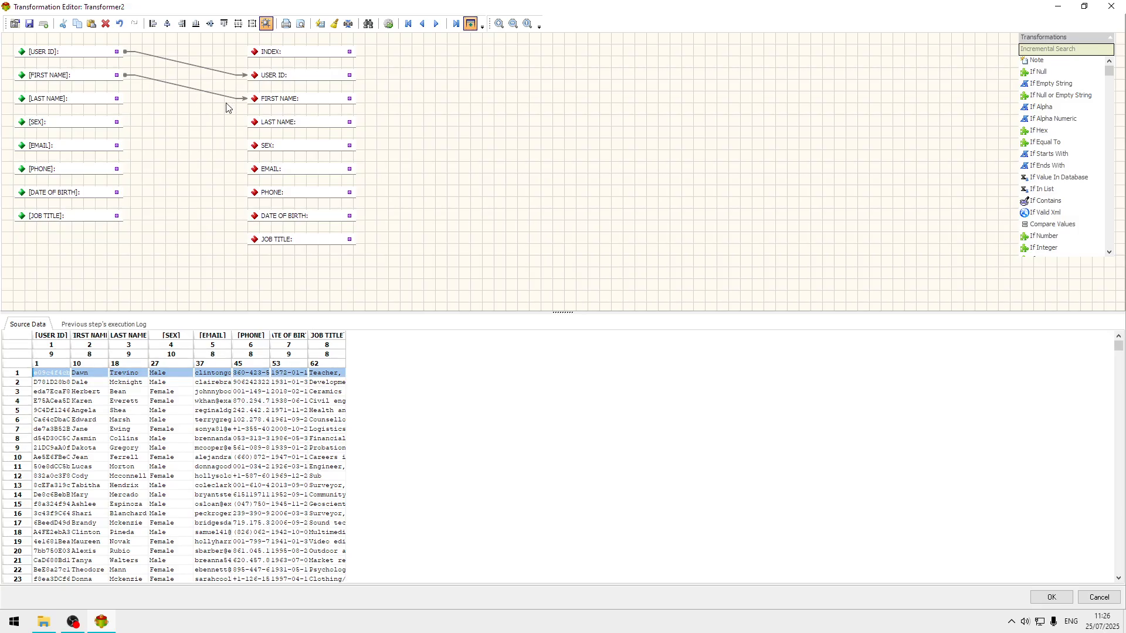
{"action": "left_click", "coordinate": [257, 123]}
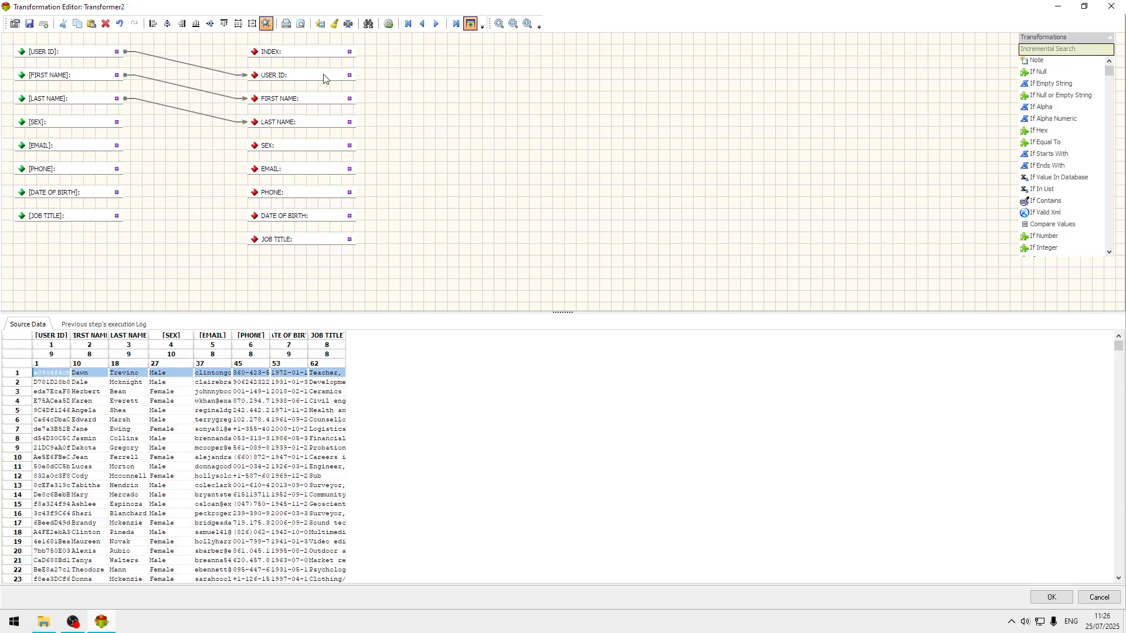
Auto-map all source fields to the target fields by field name, deleting existing objects first.
{"action": "left_click", "coordinate": [321, 24]}
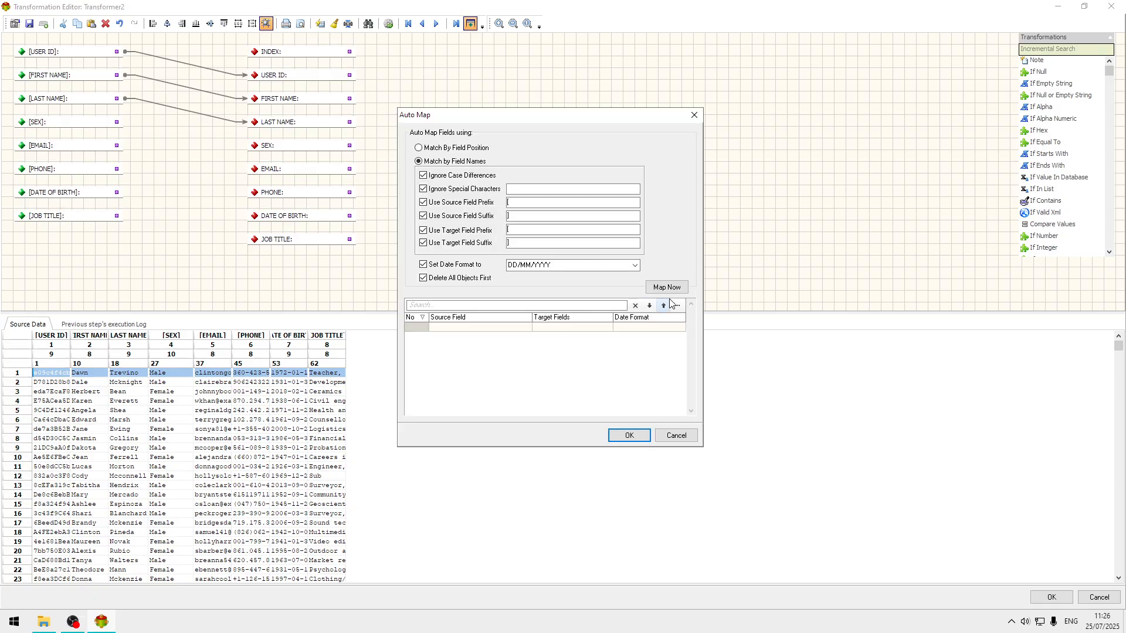
{"action": "left_click", "coordinate": [667, 287]}
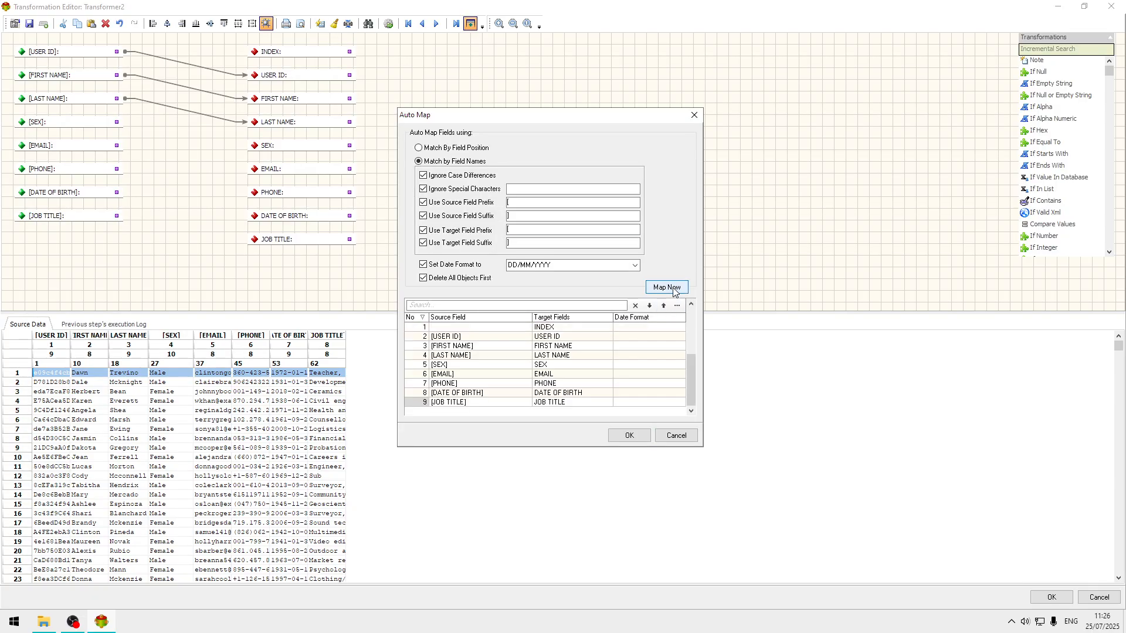
{"action": "left_click", "coordinate": [629, 435]}
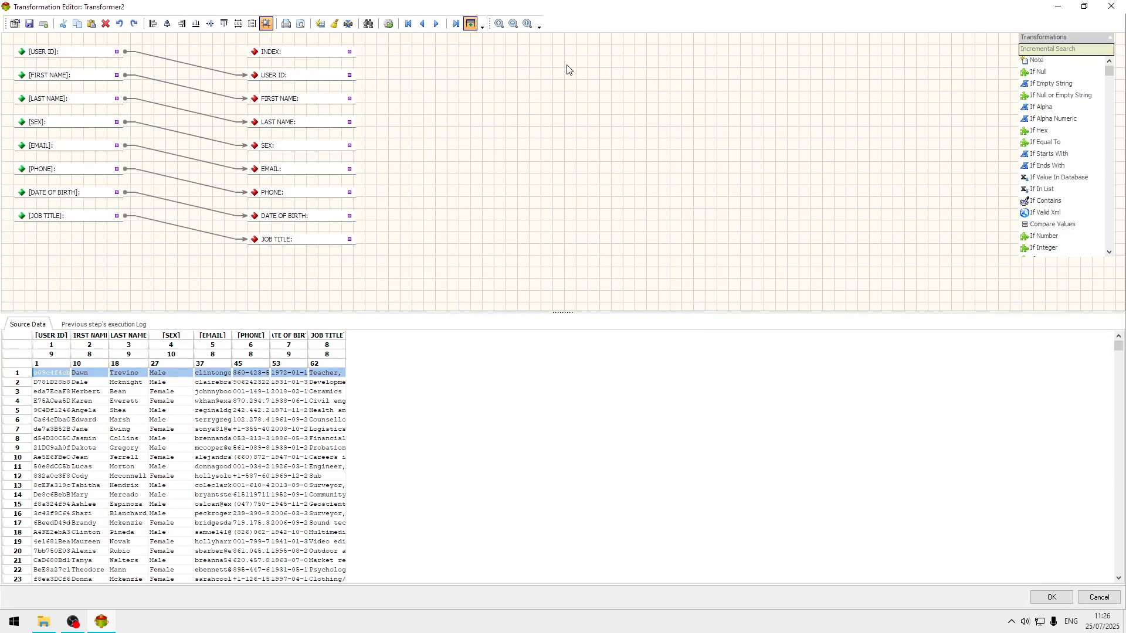
Add a Sequence transformation that feeds the target INDEX field, and accept its default properties.
{"action": "left_click", "coordinate": [280, 56]}
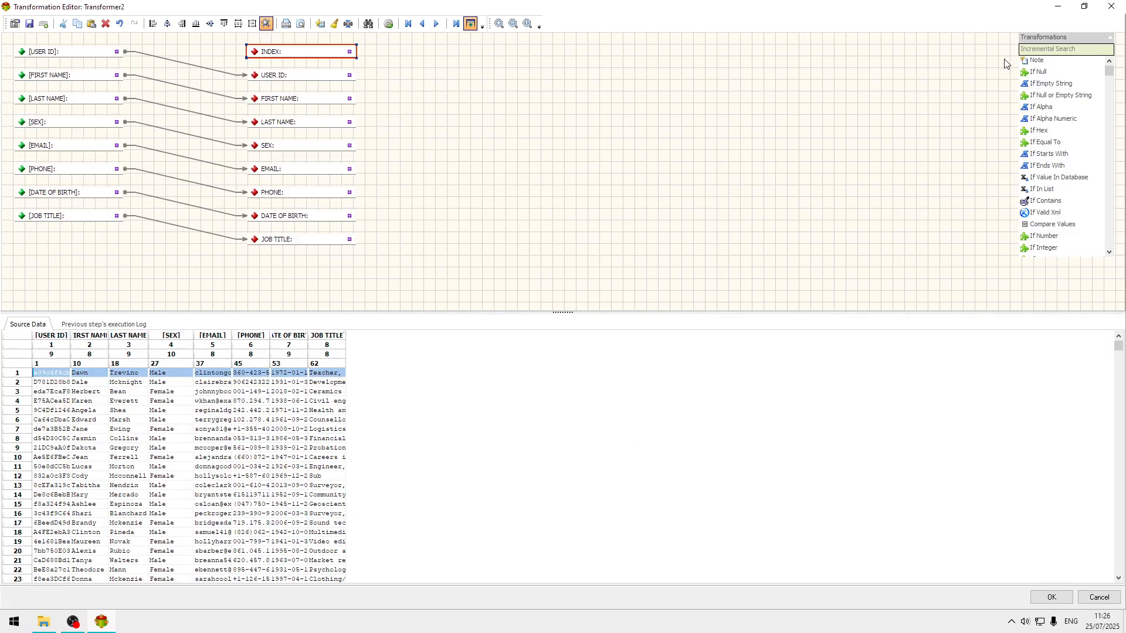
{"action": "left_click", "coordinate": [1051, 53]}
{"action": "type", "text": "sq"}
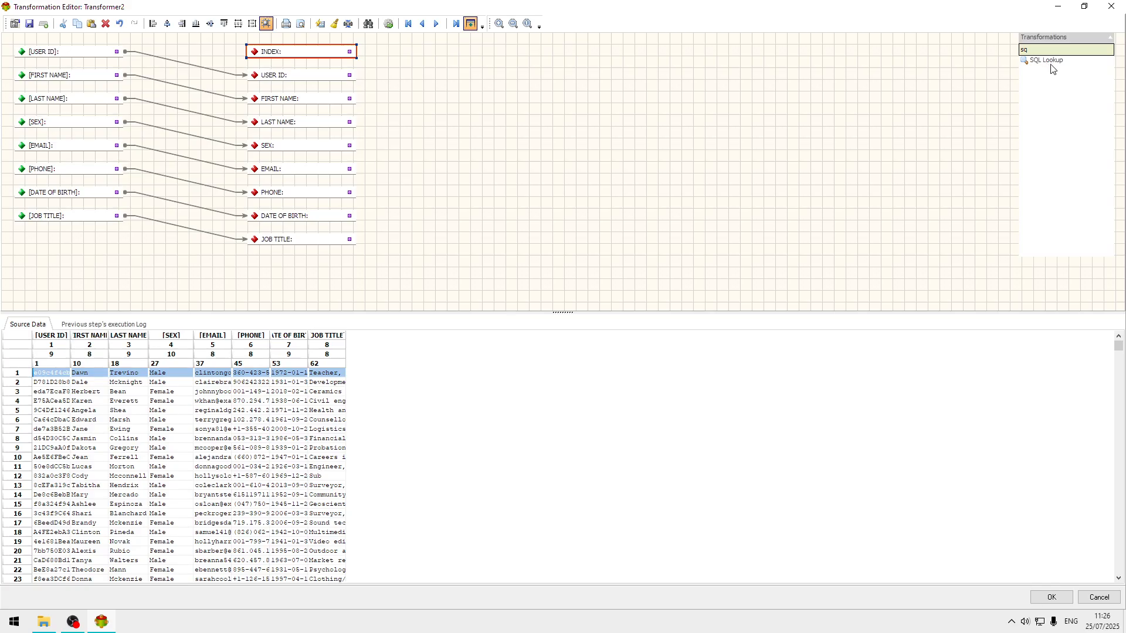
{"action": "key", "text": "BackSpace"}
{"action": "key", "text": "BackSpace"}
{"action": "type", "text": "seq"}
{"action": "left_click_drag", "start_coordinate": [1051, 61], "coordinate": [168, 53]}
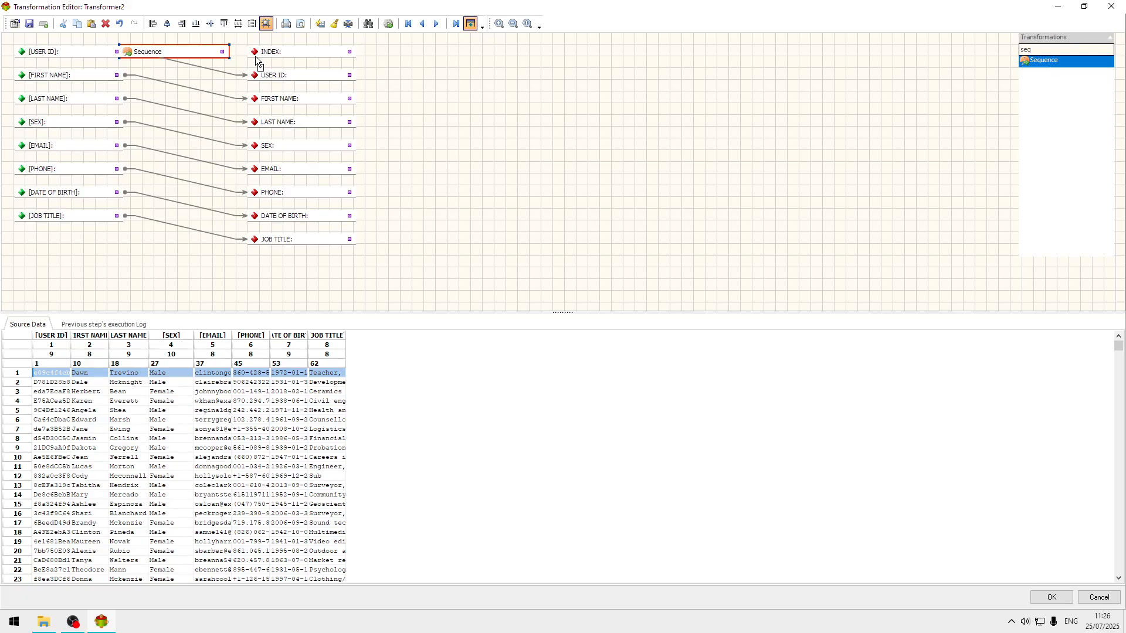
{"action": "left_click_drag", "start_coordinate": [254, 52], "coordinate": [231, 53]}
{"action": "double_click", "coordinate": [187, 55]}
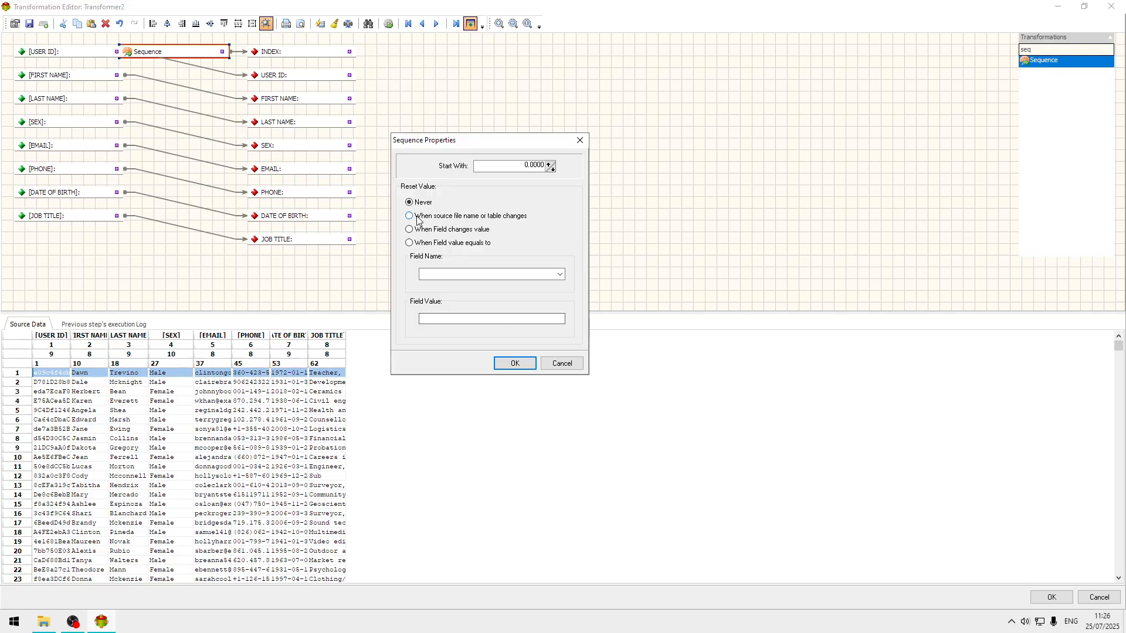
{"action": "left_click", "coordinate": [526, 365]}
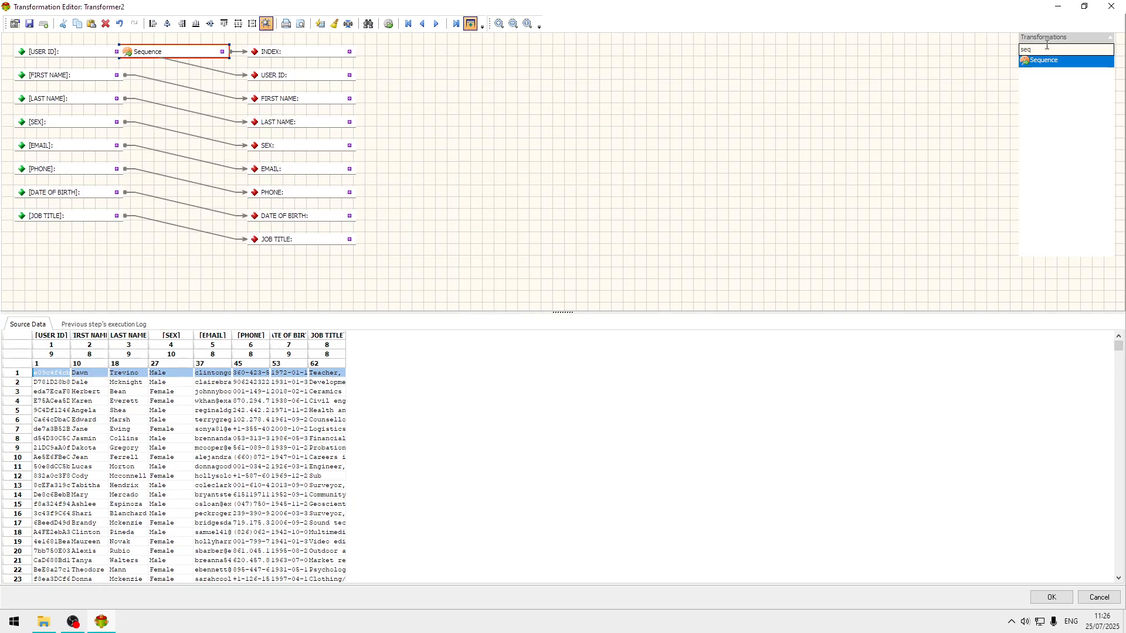
Insert an Upper Case transformation between the source and target JOB TITLE fields.
{"action": "left_click_drag", "start_coordinate": [1057, 52], "coordinate": [951, 53]}
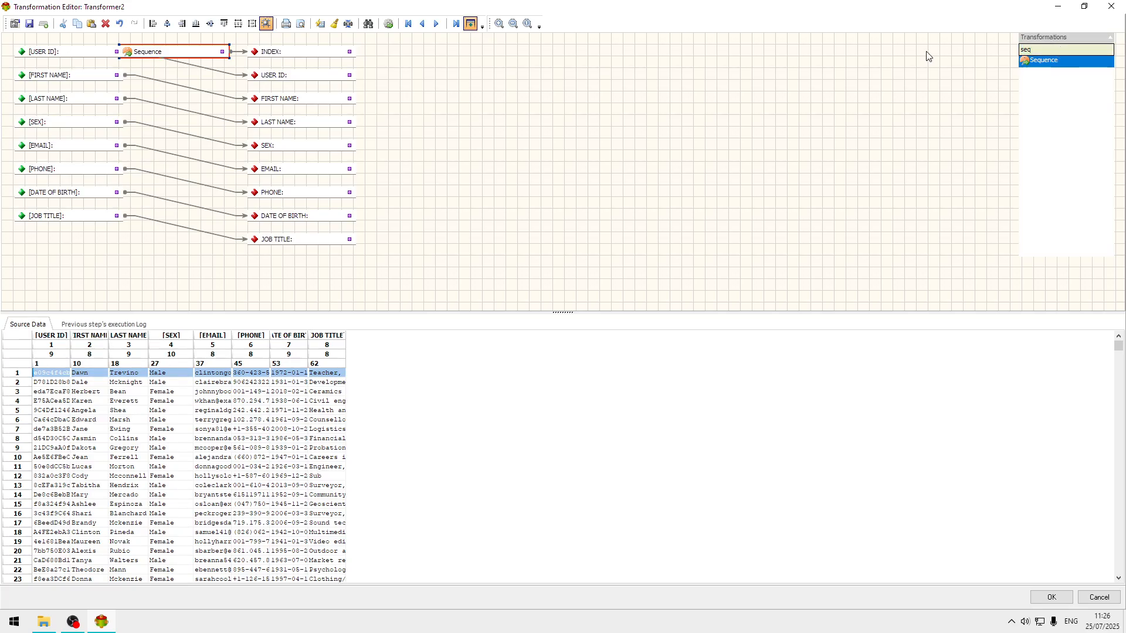
{"action": "key", "text": "BackSpace"}
{"action": "key", "text": "BackSpace"}
{"action": "key", "text": "BackSpace"}
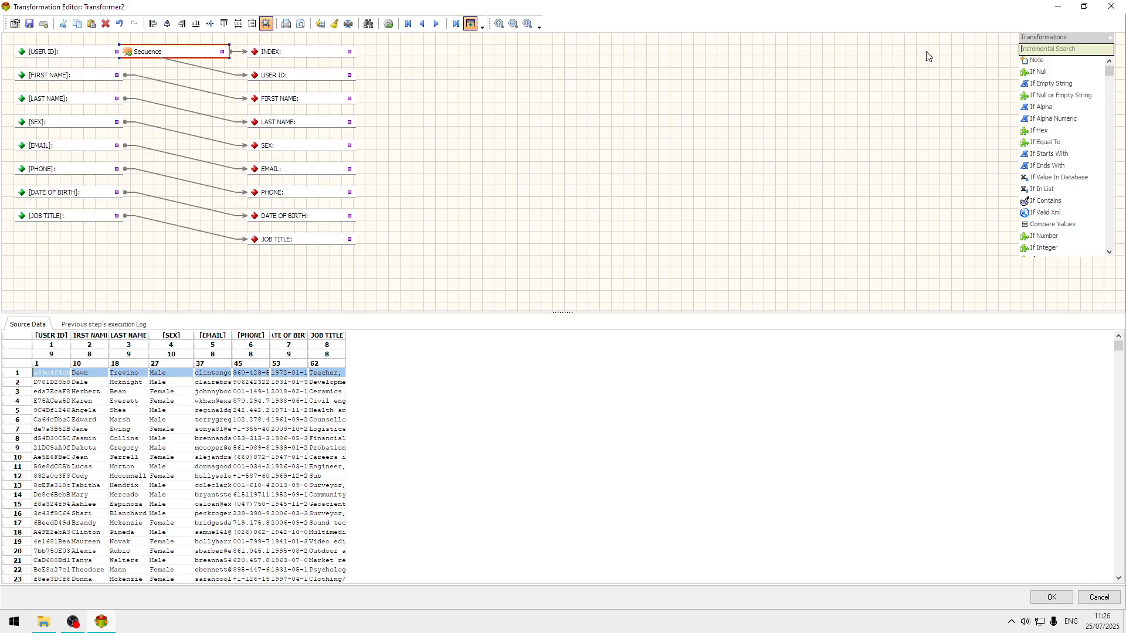
{"action": "type", "text": "uppe"}
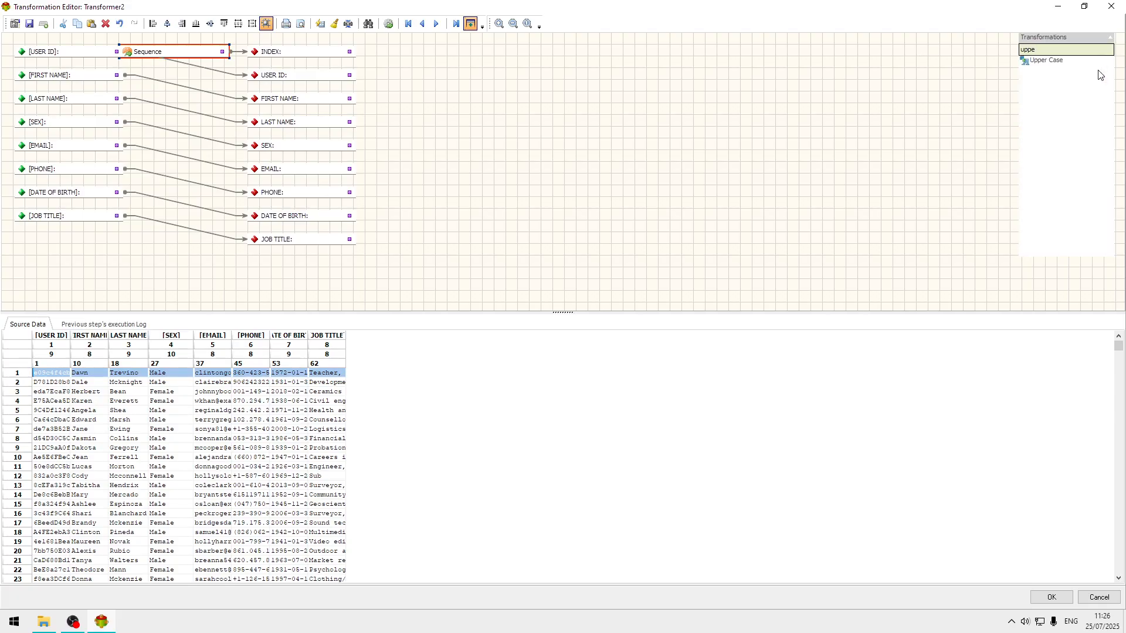
{"action": "left_click_drag", "start_coordinate": [1063, 65], "coordinate": [311, 201]}
{"action": "left_click_drag", "start_coordinate": [152, 217], "coordinate": [253, 241]}
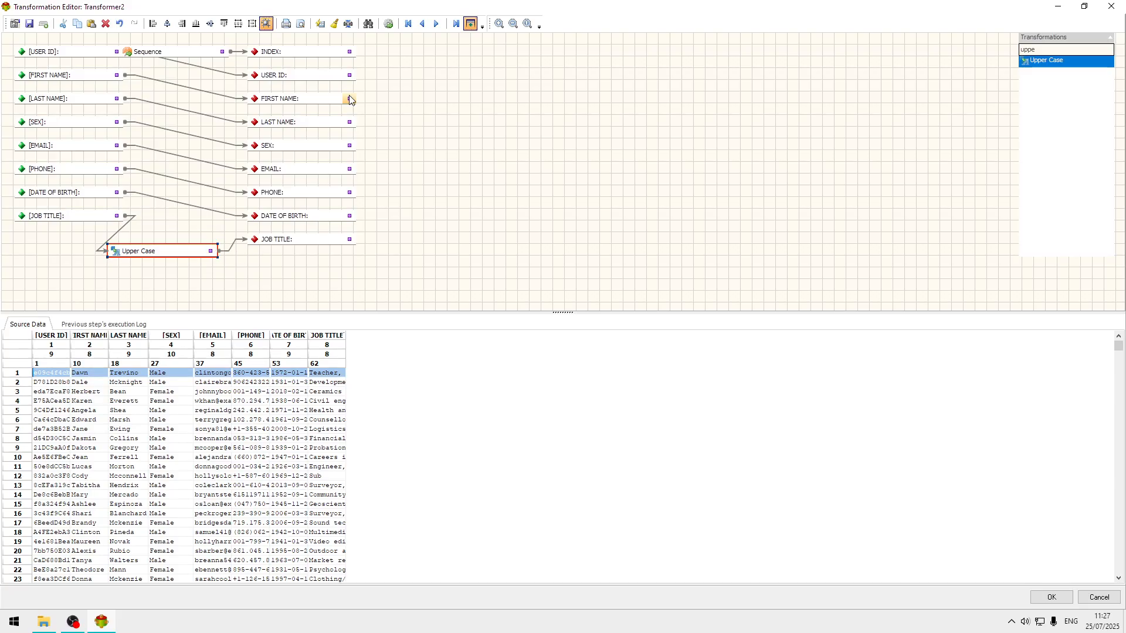
Process the Transformer's data and accept the transformation setup.
{"action": "left_click", "coordinate": [388, 25]}
{"action": "left_click", "coordinate": [388, 24]}
{"action": "left_click", "coordinate": [1055, 600]}
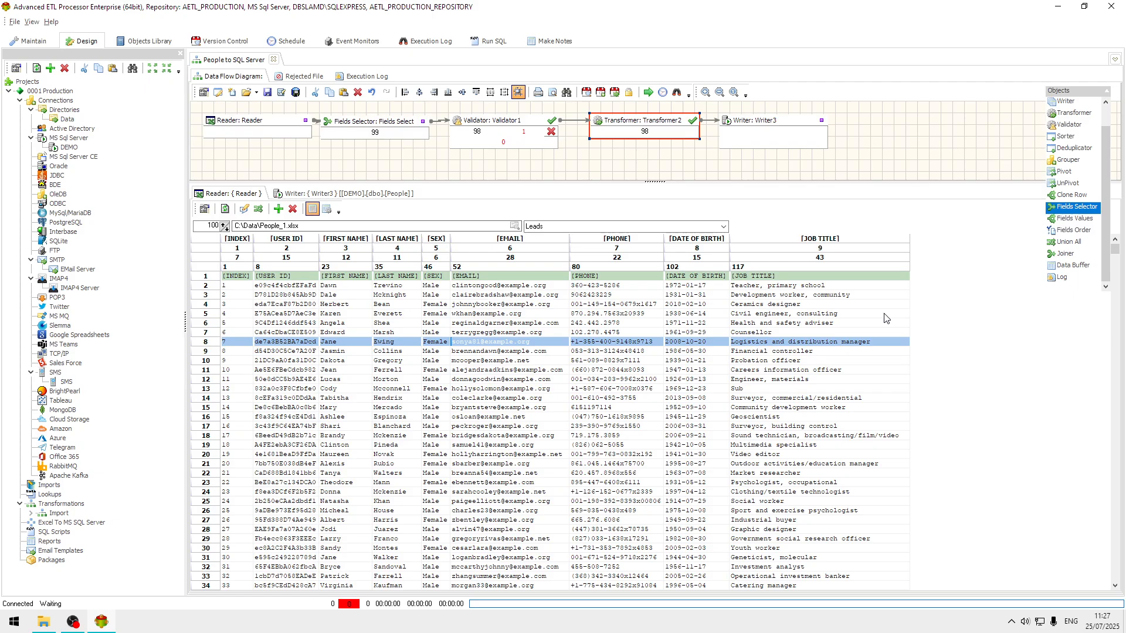
Run the People to SQL Server transformation and close the completion report.
{"action": "left_click", "coordinate": [649, 95]}
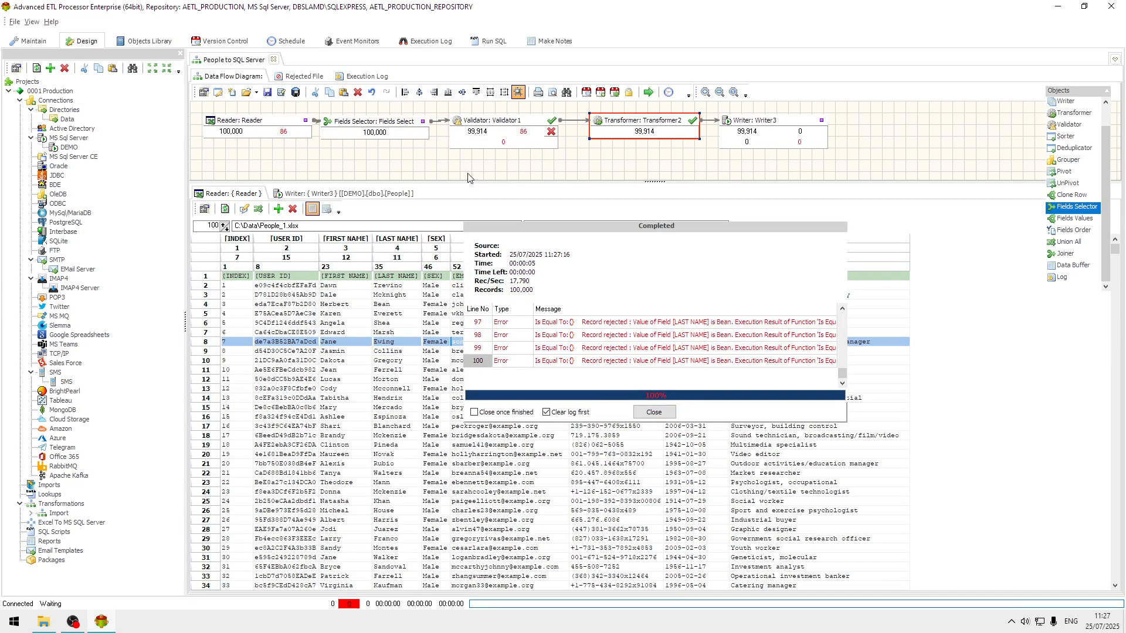
{"action": "left_click", "coordinate": [654, 413]}
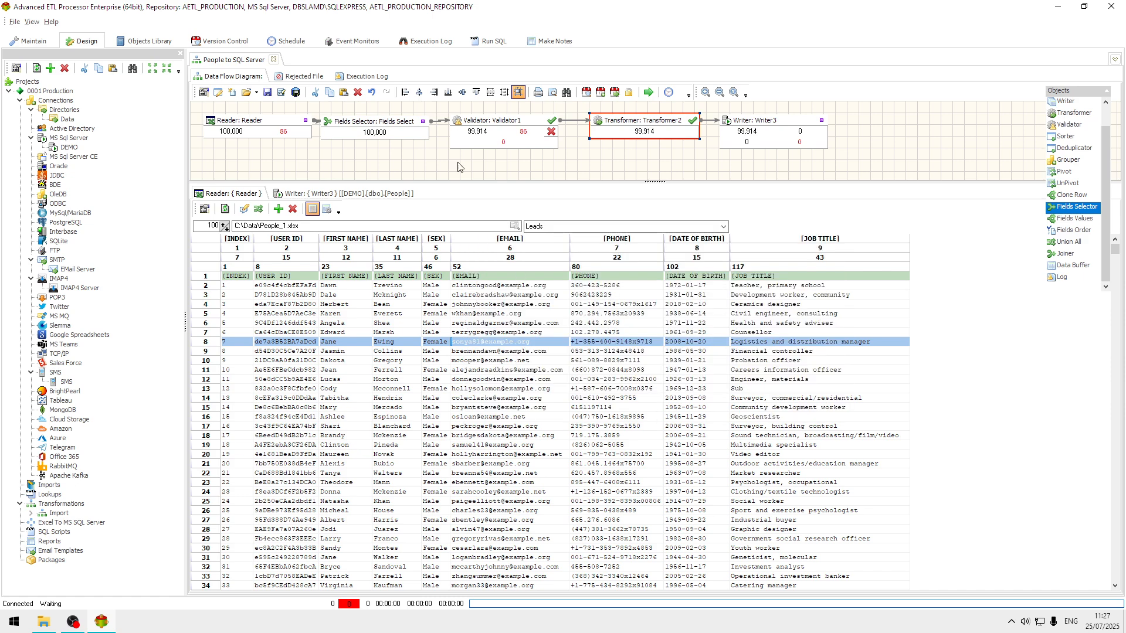
Examine the rejected records file and the execution log of the run, and return to the data flow diagram.
{"action": "left_click", "coordinate": [302, 76]}
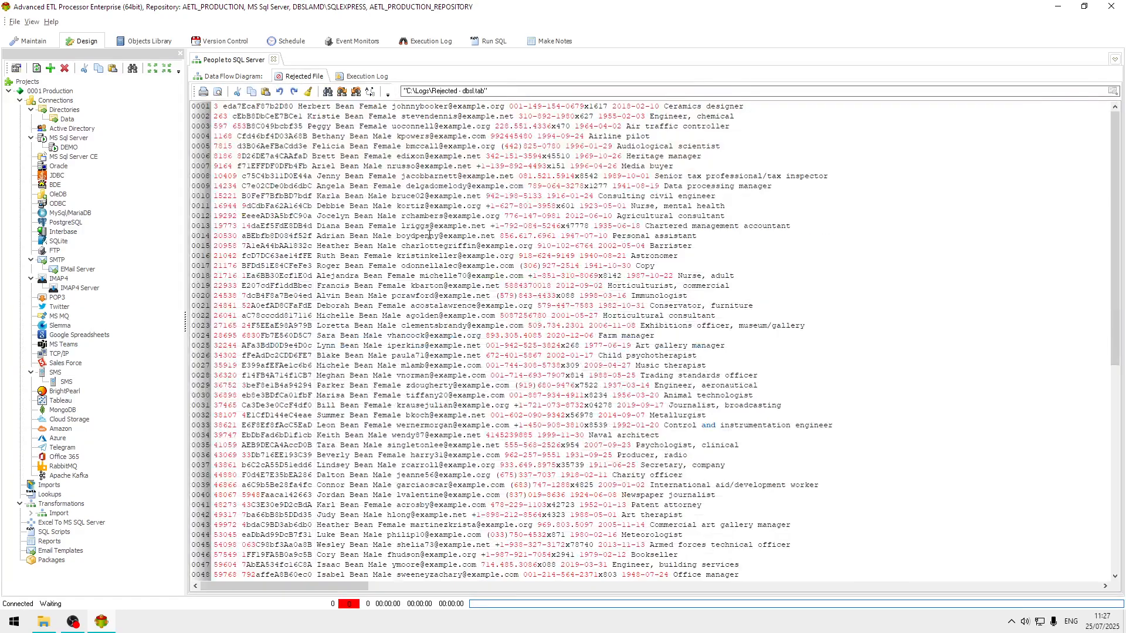
{"action": "left_click", "coordinate": [476, 225]}
{"action": "scroll", "coordinate": [476, 225], "scroll_direction": "down", "scroll_amount": 14}
{"action": "scroll", "coordinate": [476, 226], "scroll_direction": "up", "scroll_amount": 14}
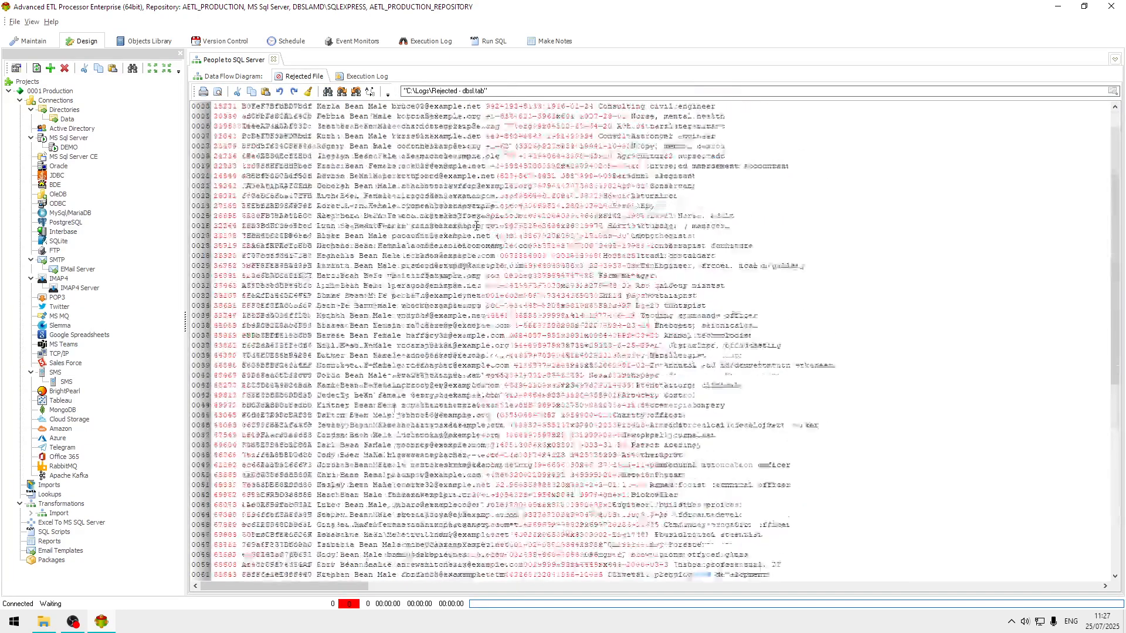
{"action": "left_click", "coordinate": [367, 77]}
{"action": "left_click", "coordinate": [653, 343]}
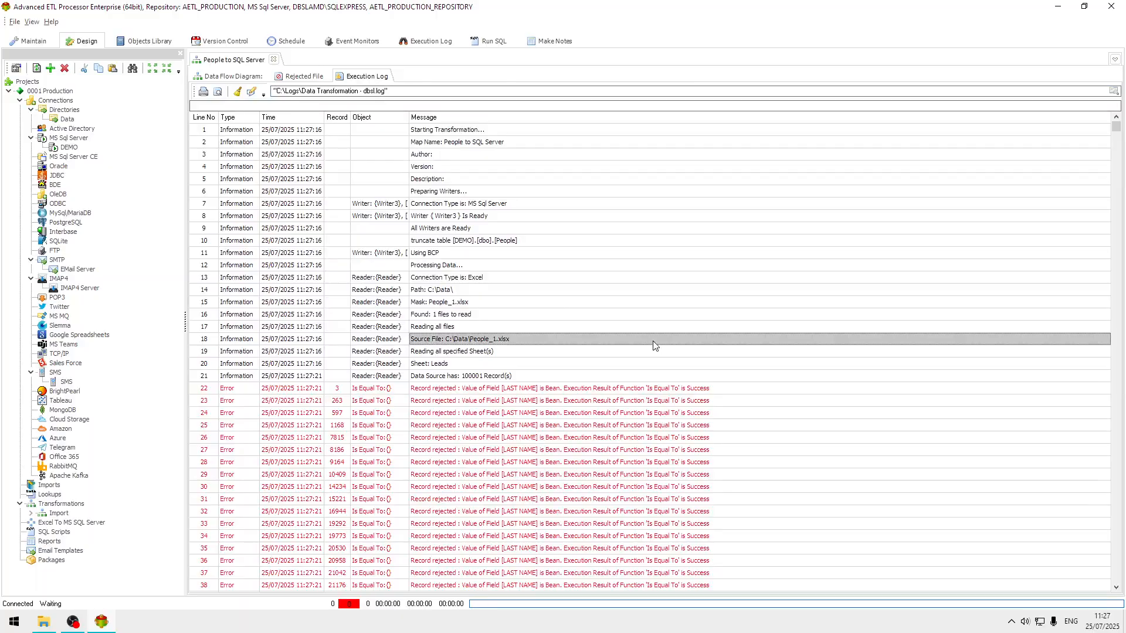
{"action": "left_click", "coordinate": [597, 392]}
{"action": "scroll", "coordinate": [612, 407], "scroll_direction": "down", "scroll_amount": 11}
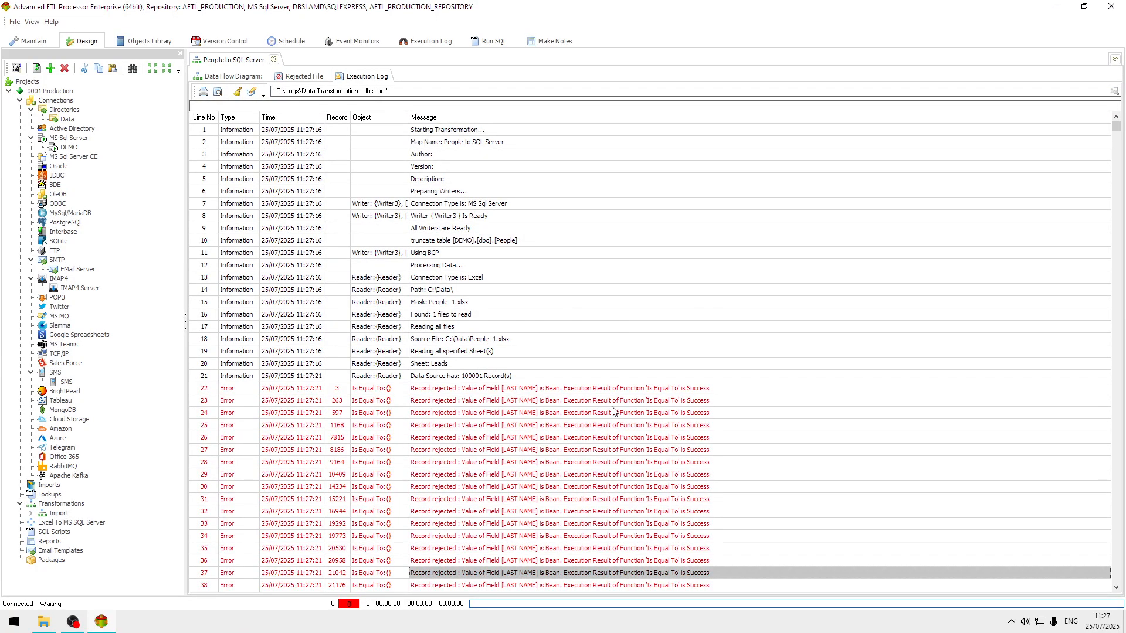
{"action": "scroll", "coordinate": [612, 407], "scroll_direction": "up", "scroll_amount": 4}
{"action": "scroll", "coordinate": [612, 411], "scroll_direction": "up", "scroll_amount": 9}
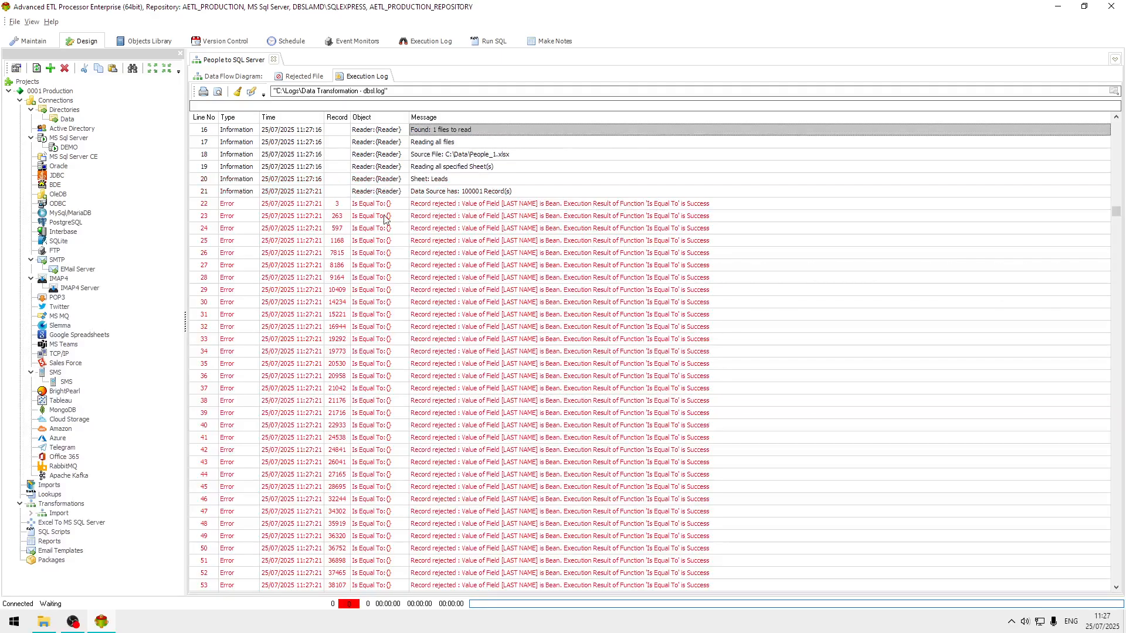
{"action": "left_click", "coordinate": [232, 76]}
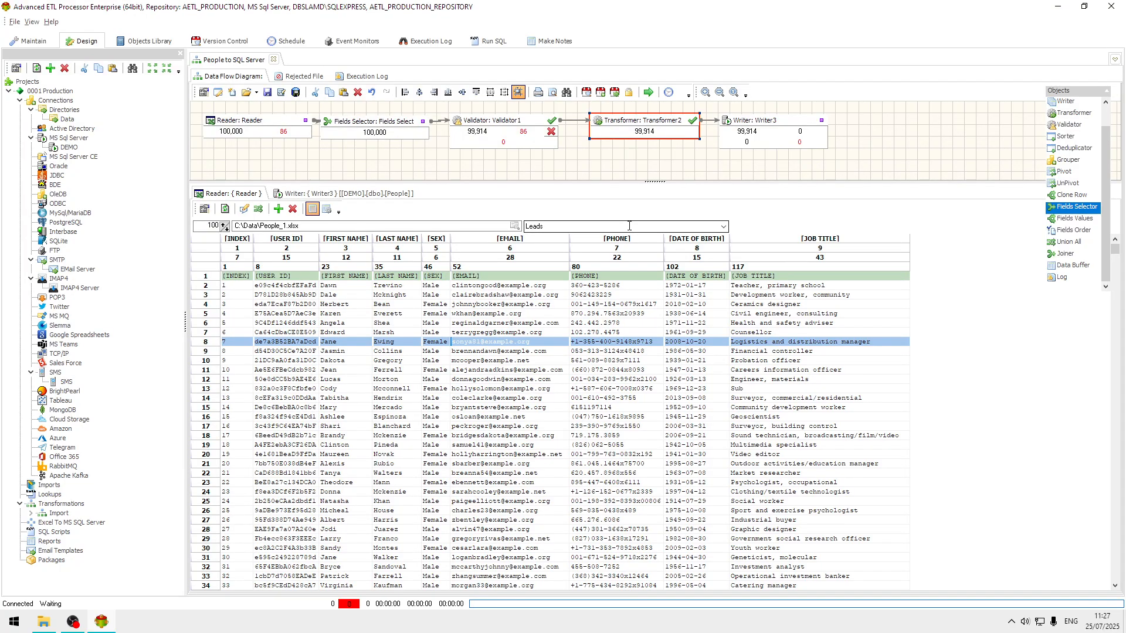
Enable finding files by mask in the Reader's Excel file settings, with * as the mask, and accept the properties.
{"action": "left_click", "coordinate": [265, 119]}
{"action": "double_click", "coordinate": [272, 118]}
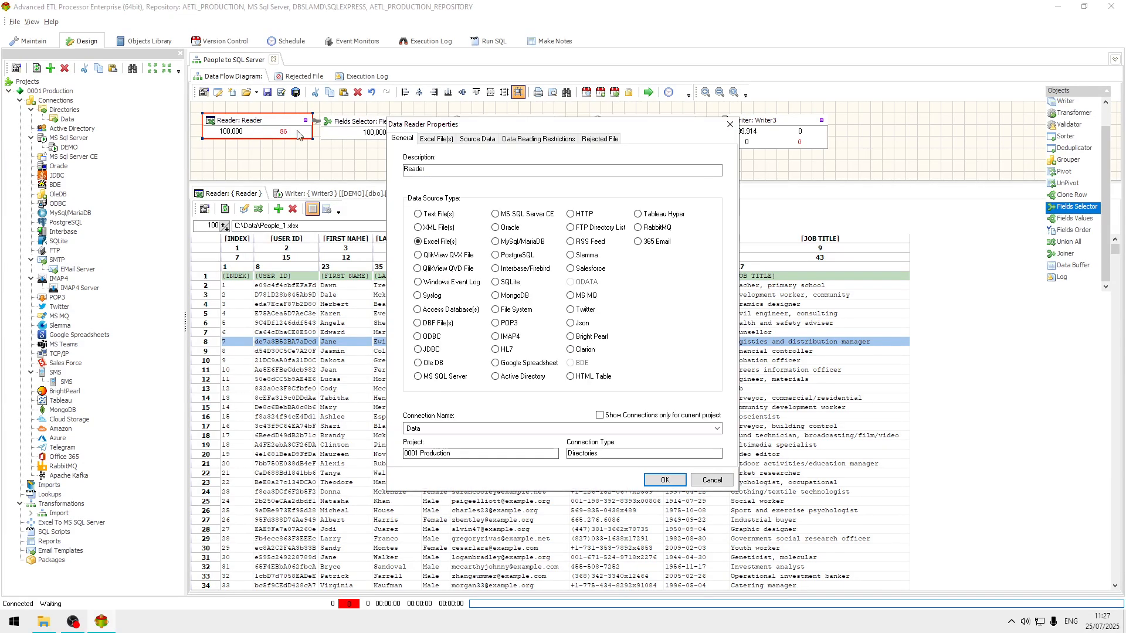
{"action": "left_click", "coordinate": [434, 139]}
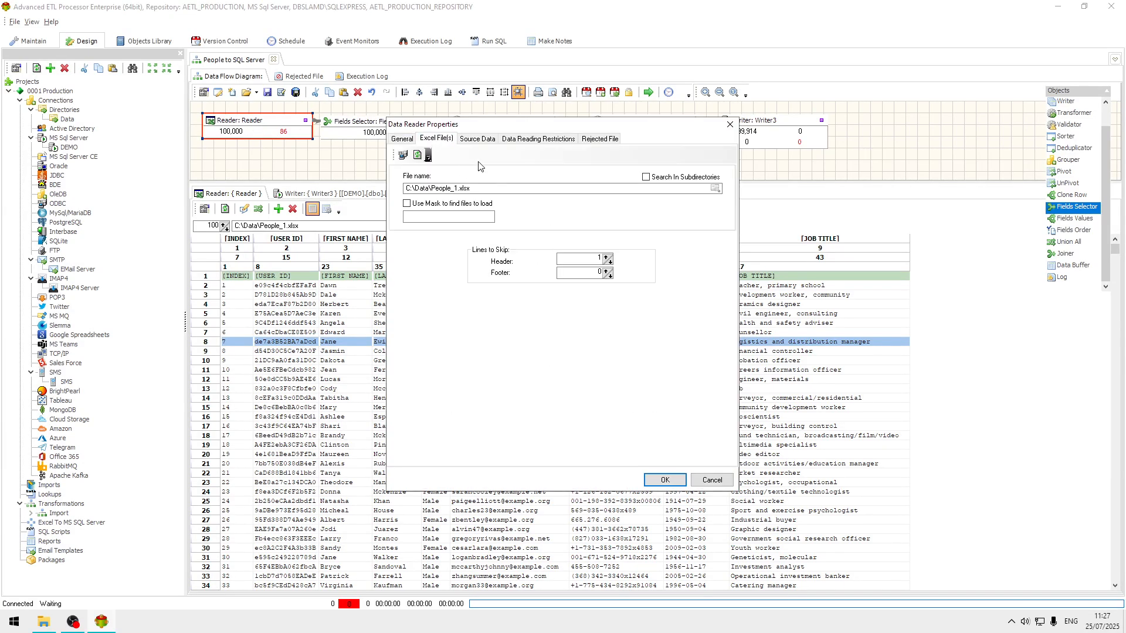
{"action": "left_click", "coordinate": [475, 141]}
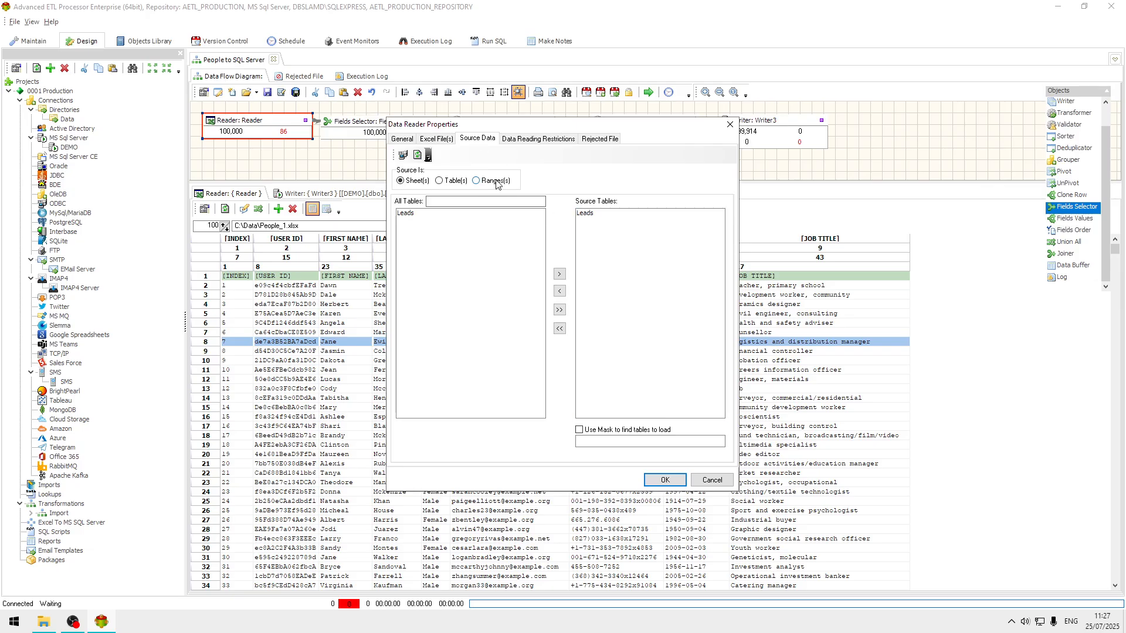
{"action": "left_click", "coordinate": [406, 141]}
{"action": "left_click", "coordinate": [436, 138]}
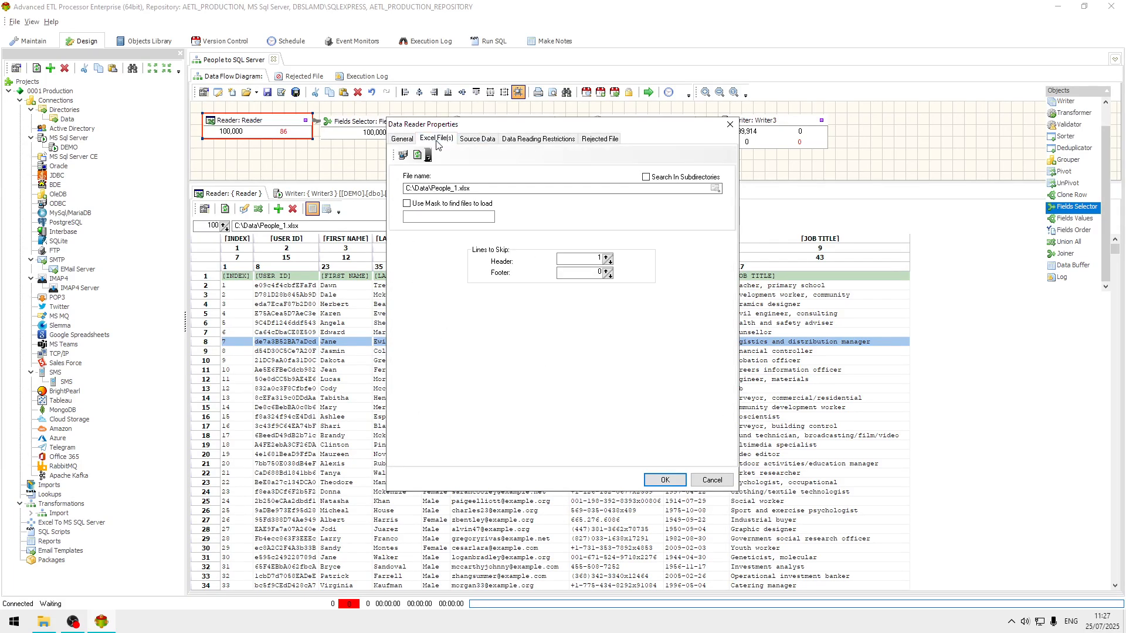
{"action": "left_click", "coordinate": [406, 204]}
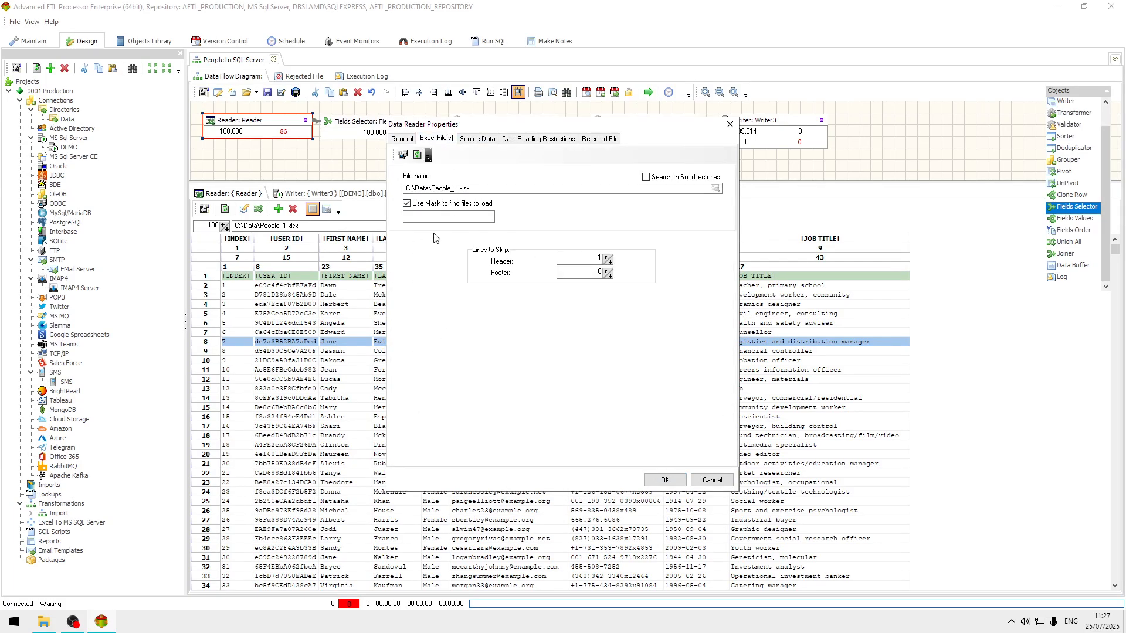
{"action": "type", "text": "*"}
{"action": "left_click", "coordinate": [668, 480]}
Run the transformation again with the file mask in effect and close its completion report.
{"action": "left_click", "coordinate": [404, 361]}
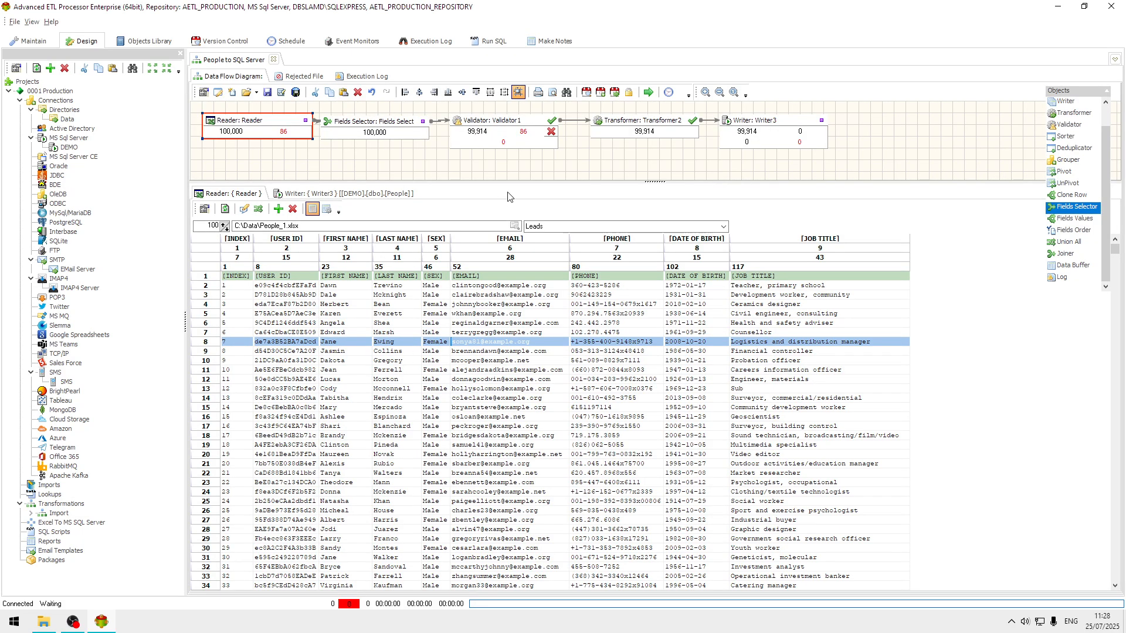
{"action": "left_click", "coordinate": [647, 93]}
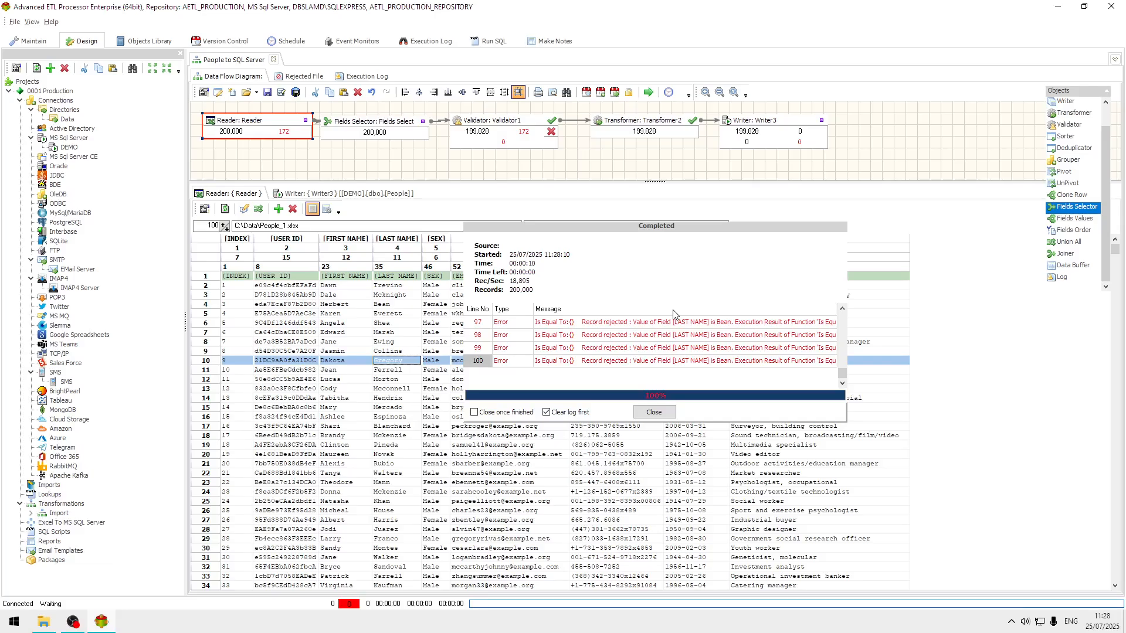
{"action": "left_click", "coordinate": [654, 411]}
{"action": "left_click", "coordinate": [406, 463]}
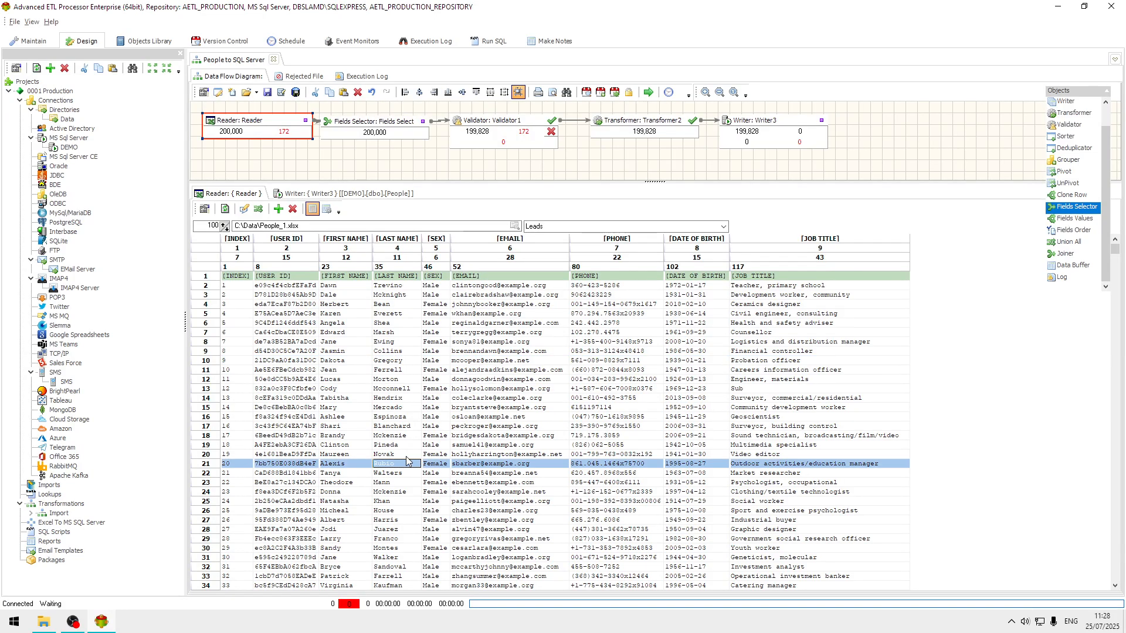
{"action": "left_click", "coordinate": [169, 626]}
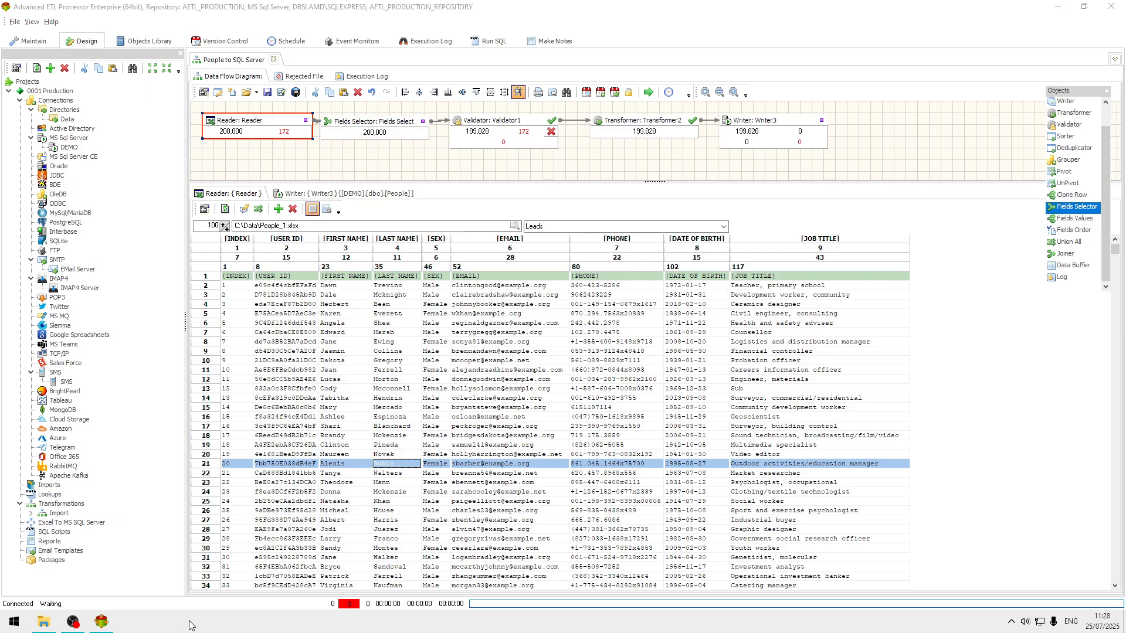